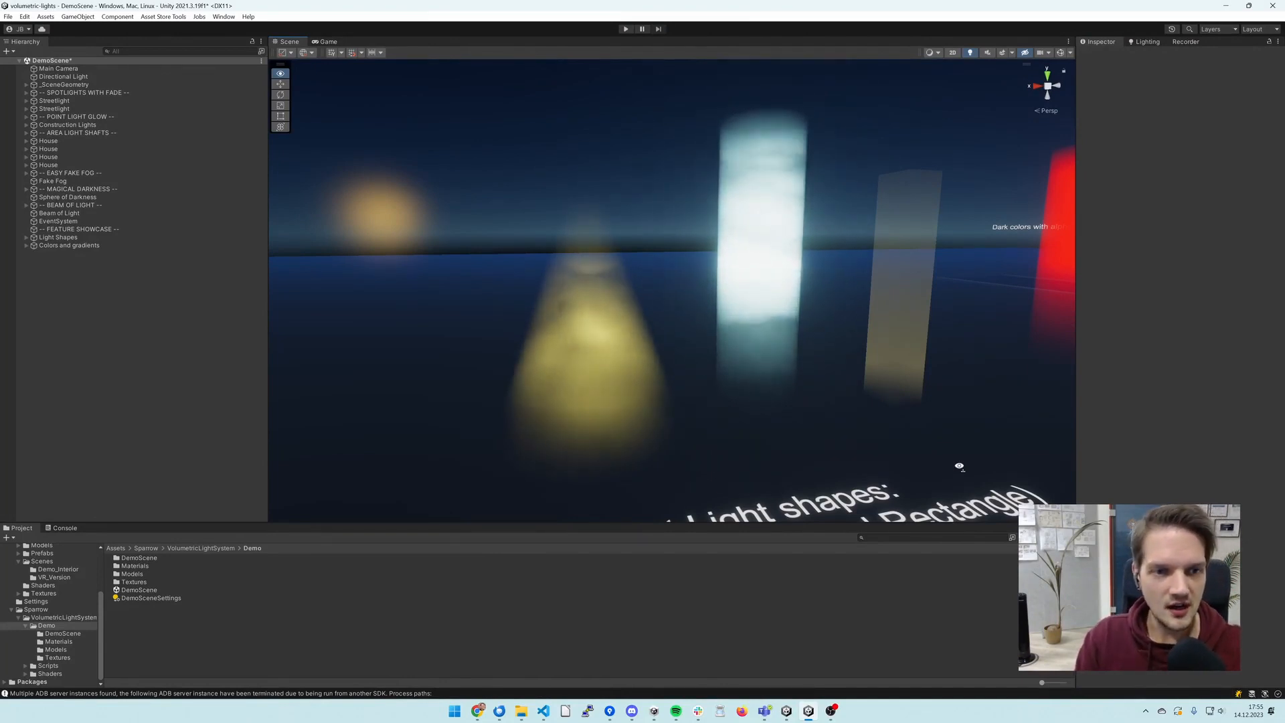
# - Create a Point Light in an empty area of the demo scene
pyautogui.moveTo(960, 466); pyautogui.dragTo(774, 433, button='right')
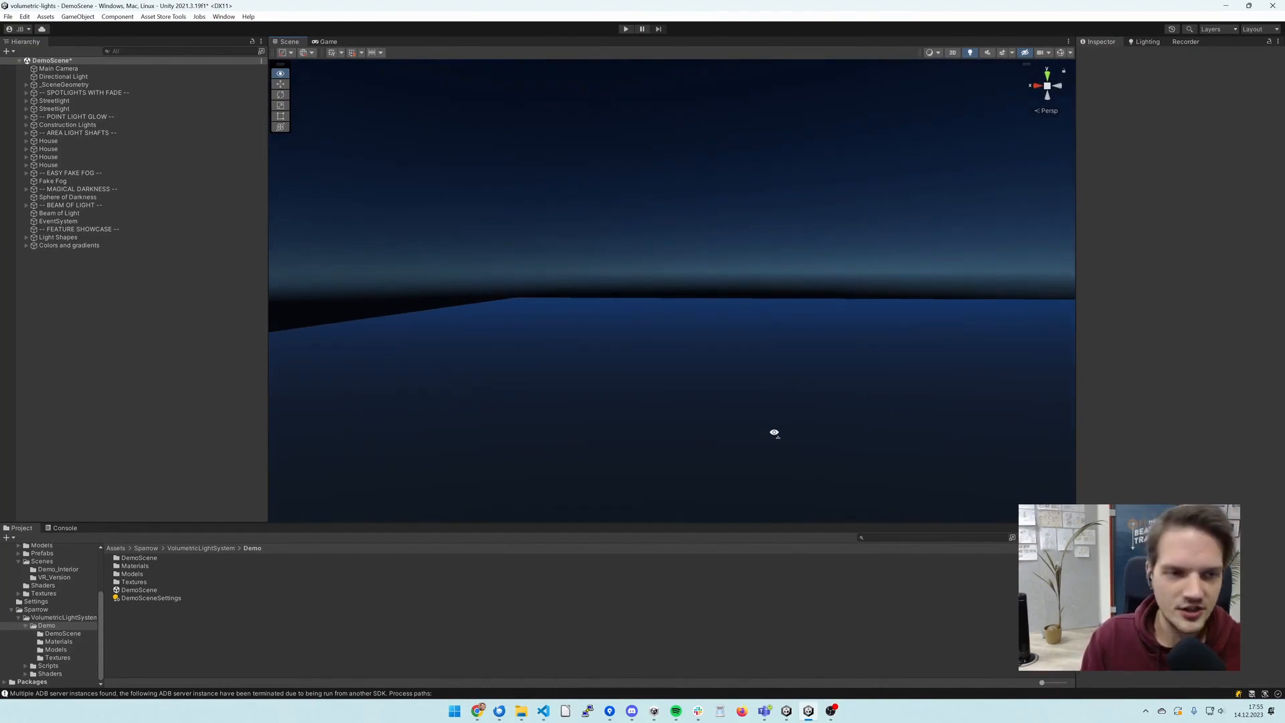
pyautogui.moveTo(775, 433); pyautogui.dragTo(767, 435, button='right')
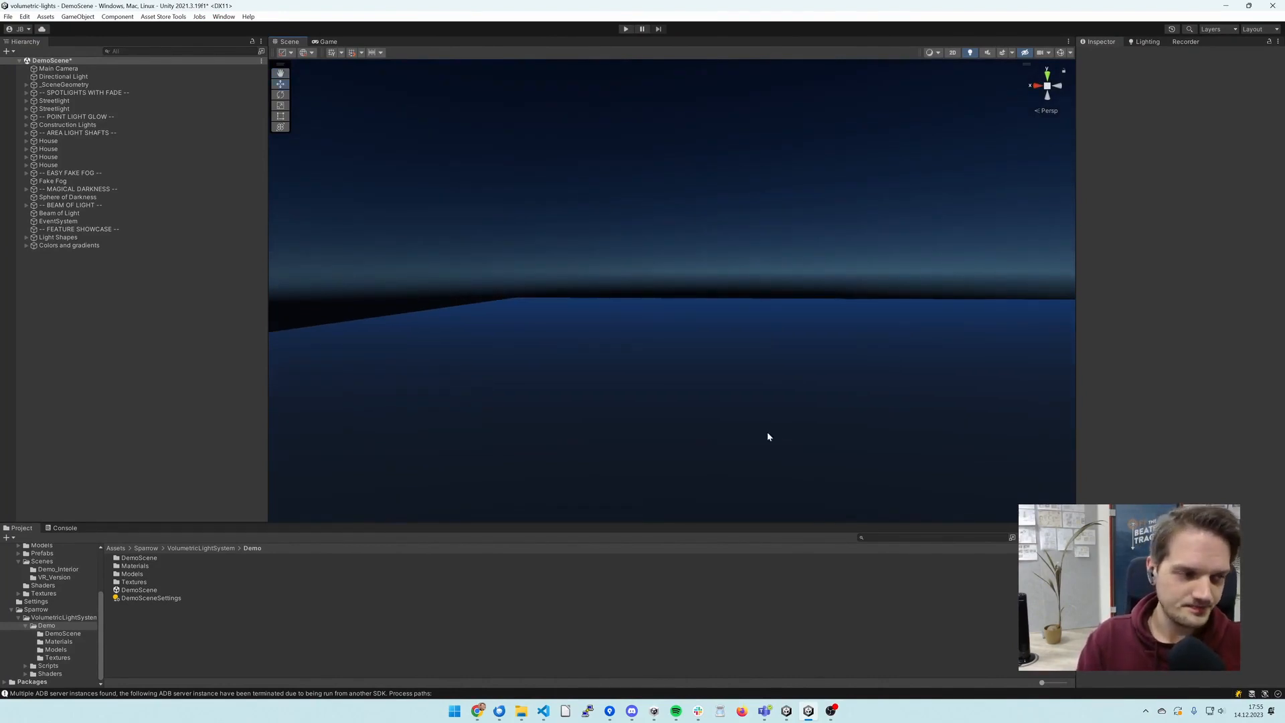
pyautogui.rightClick(101, 347)
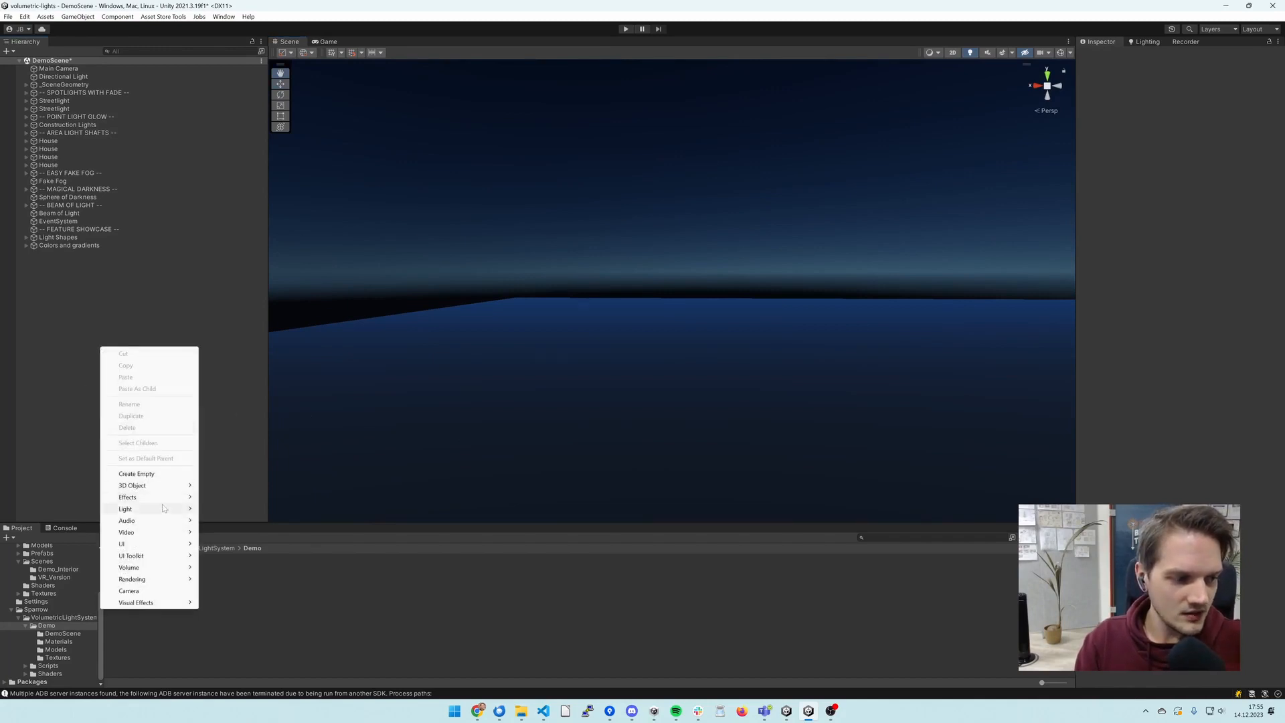
pyautogui.moveTo(168, 510)
pyautogui.click(278, 520)
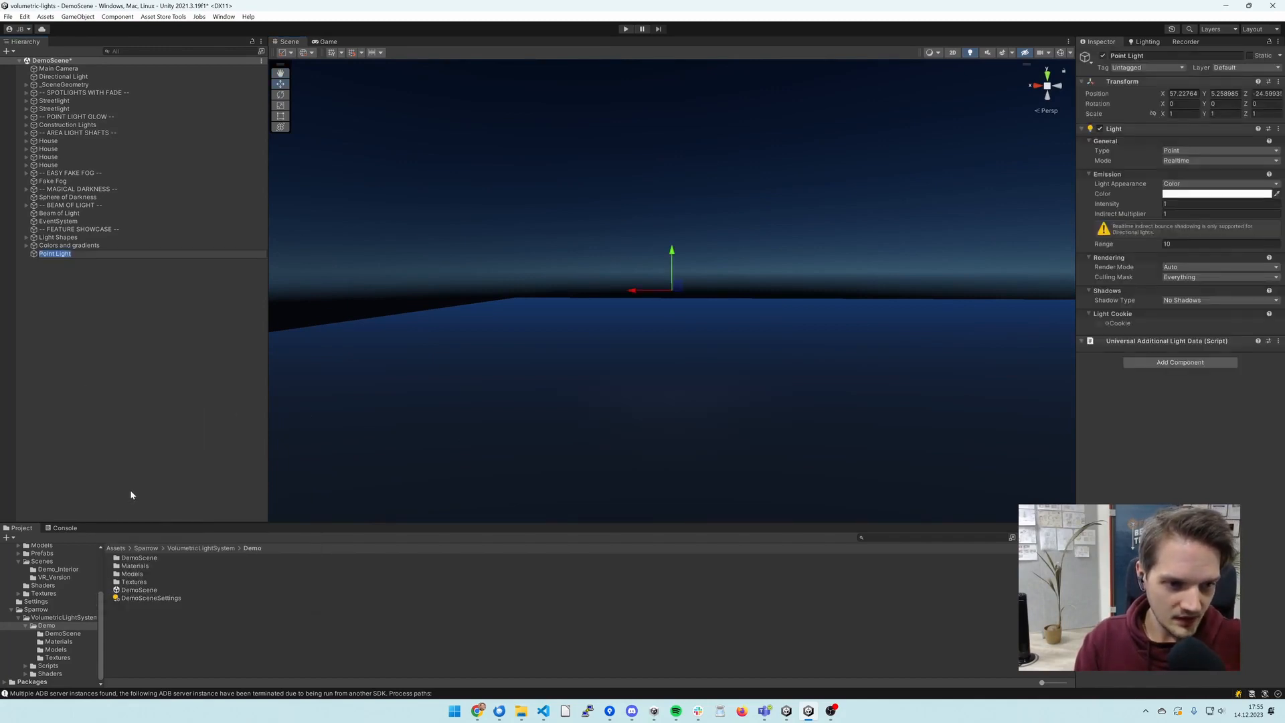
# - Turn on the scene gizmos so the point light's icon and range sphere are displayed
pyautogui.click(1062, 53)
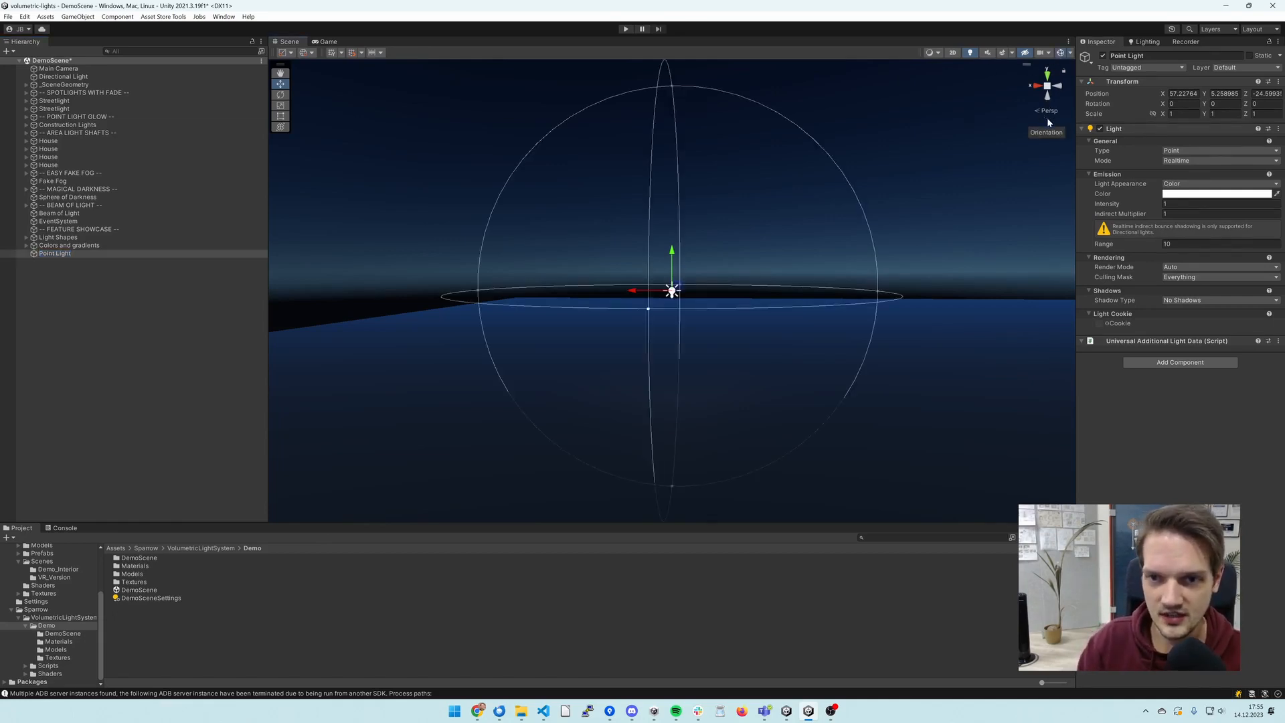
pyautogui.click(1168, 151)
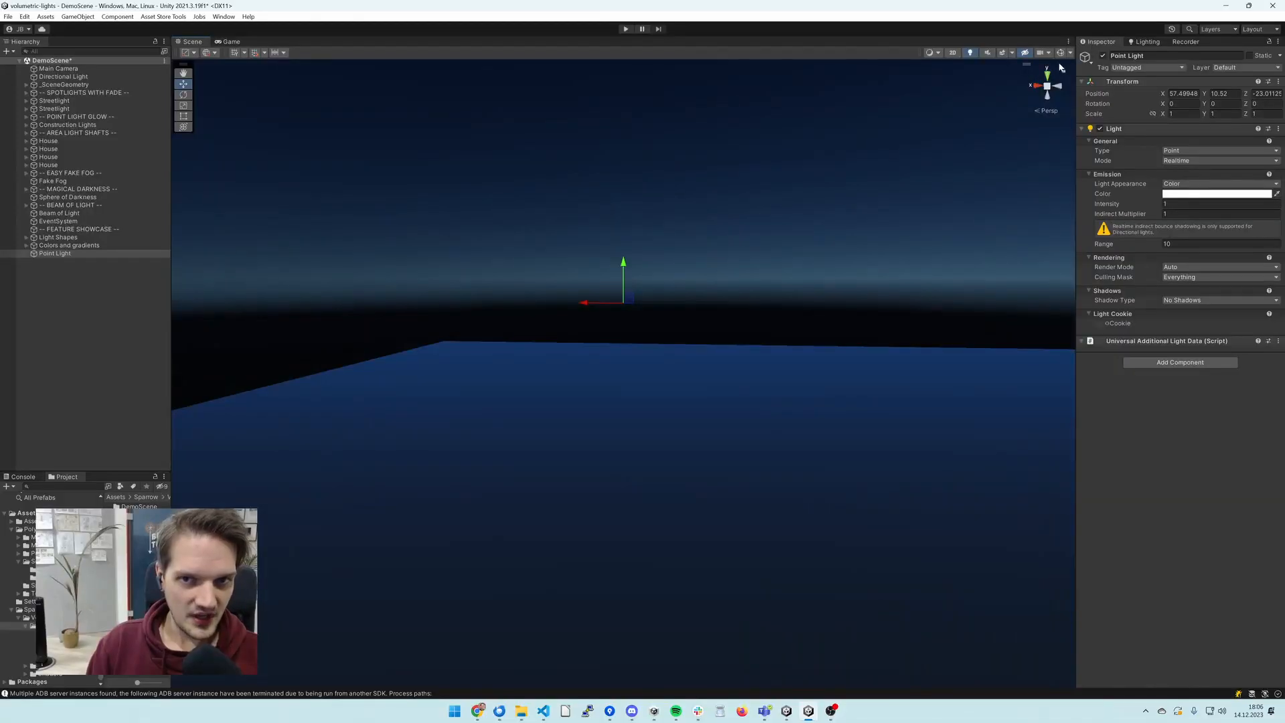
pyautogui.click(1060, 53)
pyautogui.moveTo(983, 219); pyautogui.dragTo(988, 200, button='right')
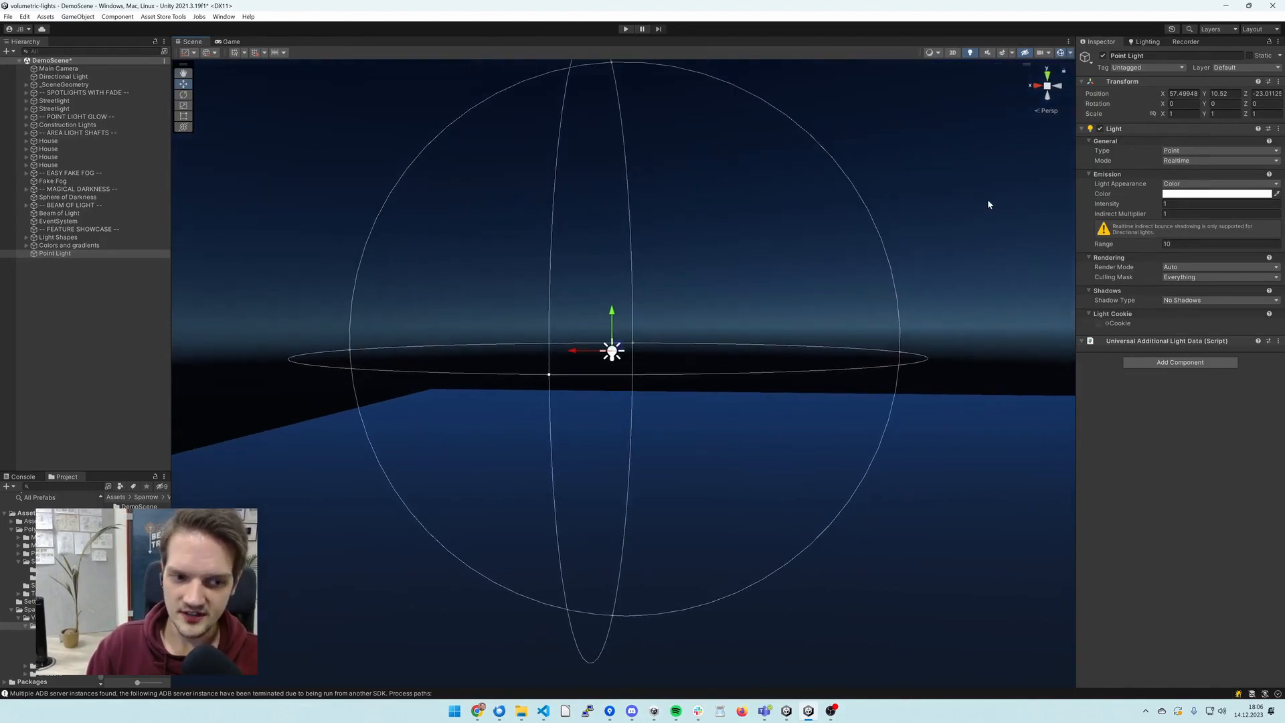
# - Add a Volumetric Light component to the point light and create a new profile for it
pyautogui.click(1187, 364)
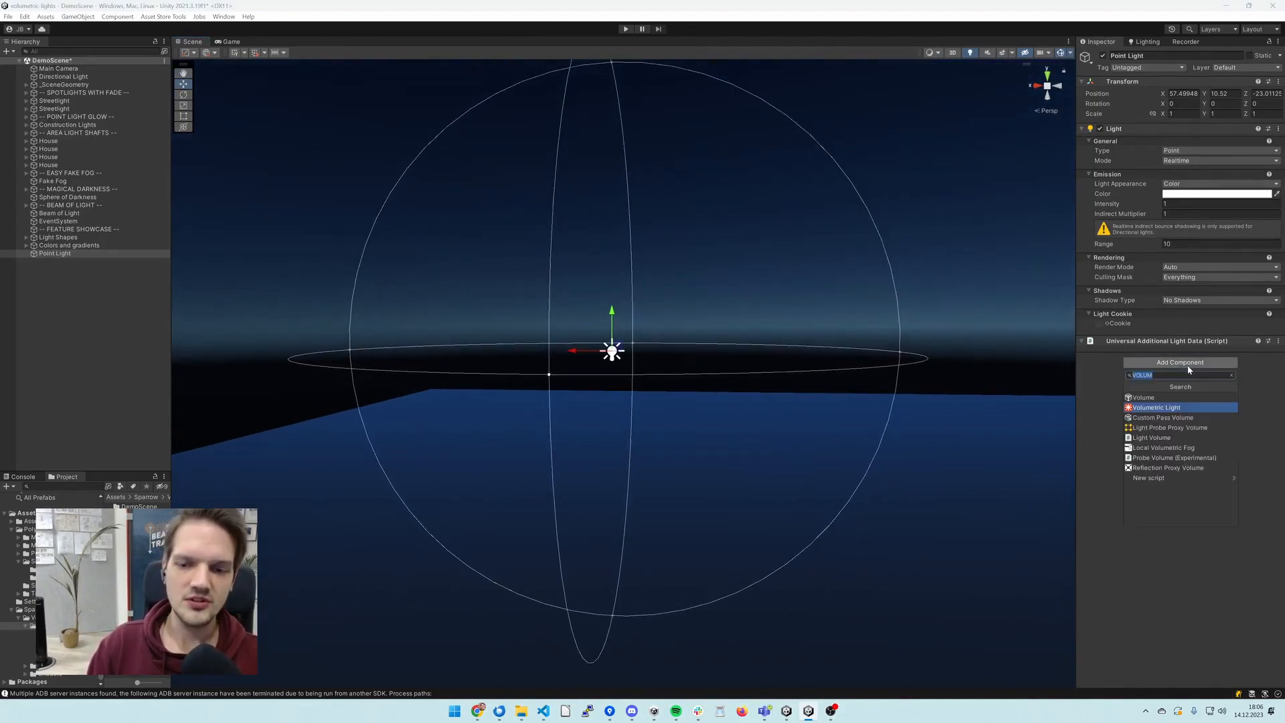
pyautogui.click(1163, 408)
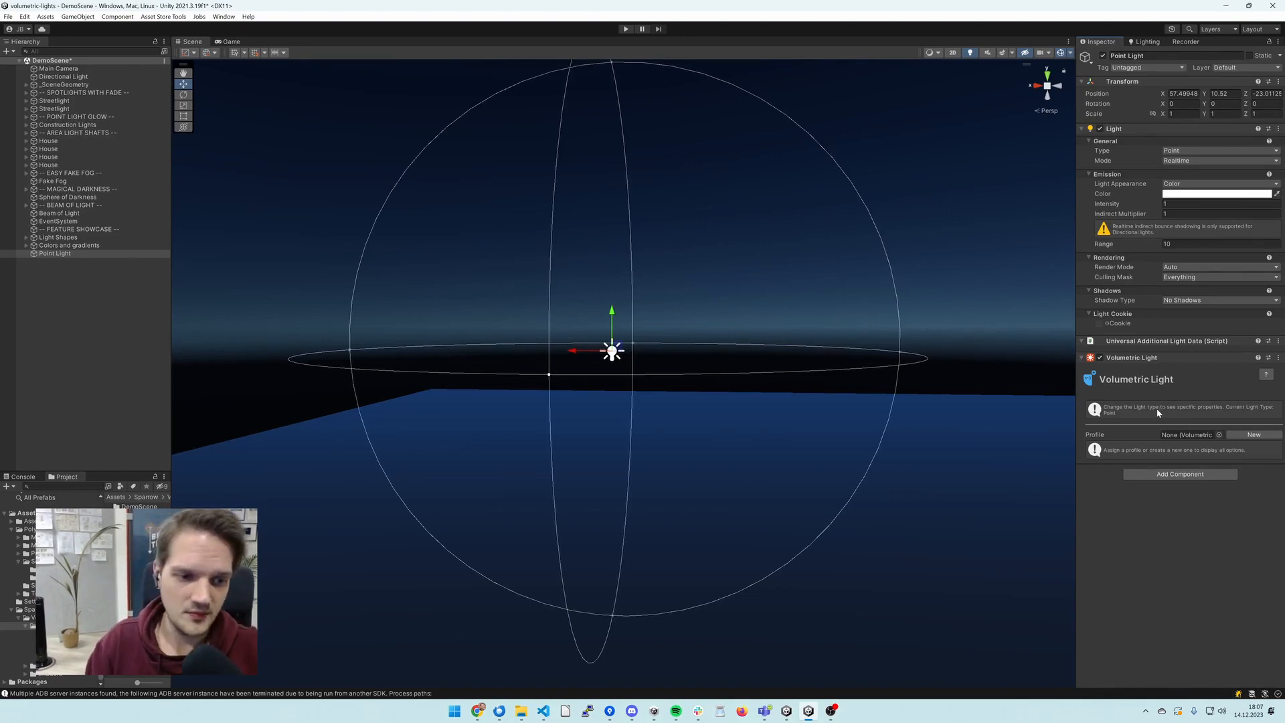
pyautogui.click(1247, 436)
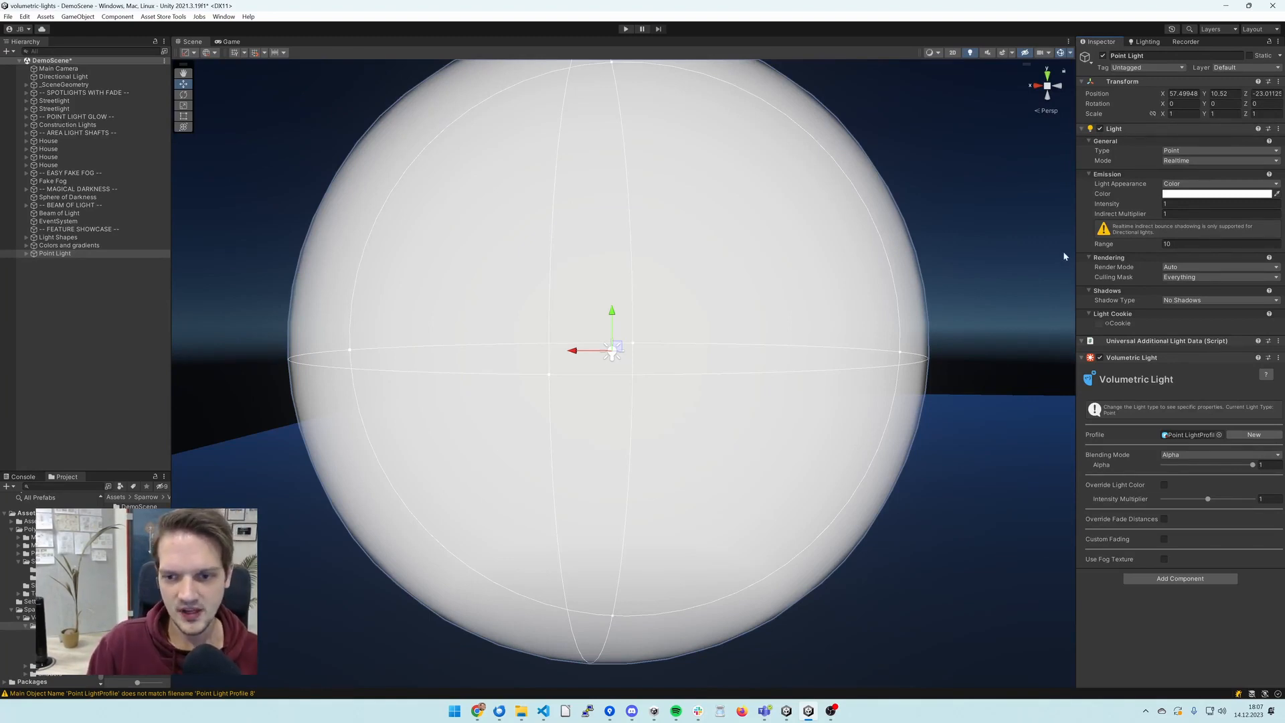
# - Change the light type to Spot and rotate the light so its cone points sideways and slightly downward
pyautogui.click(1183, 151)
pyautogui.click(1204, 164)
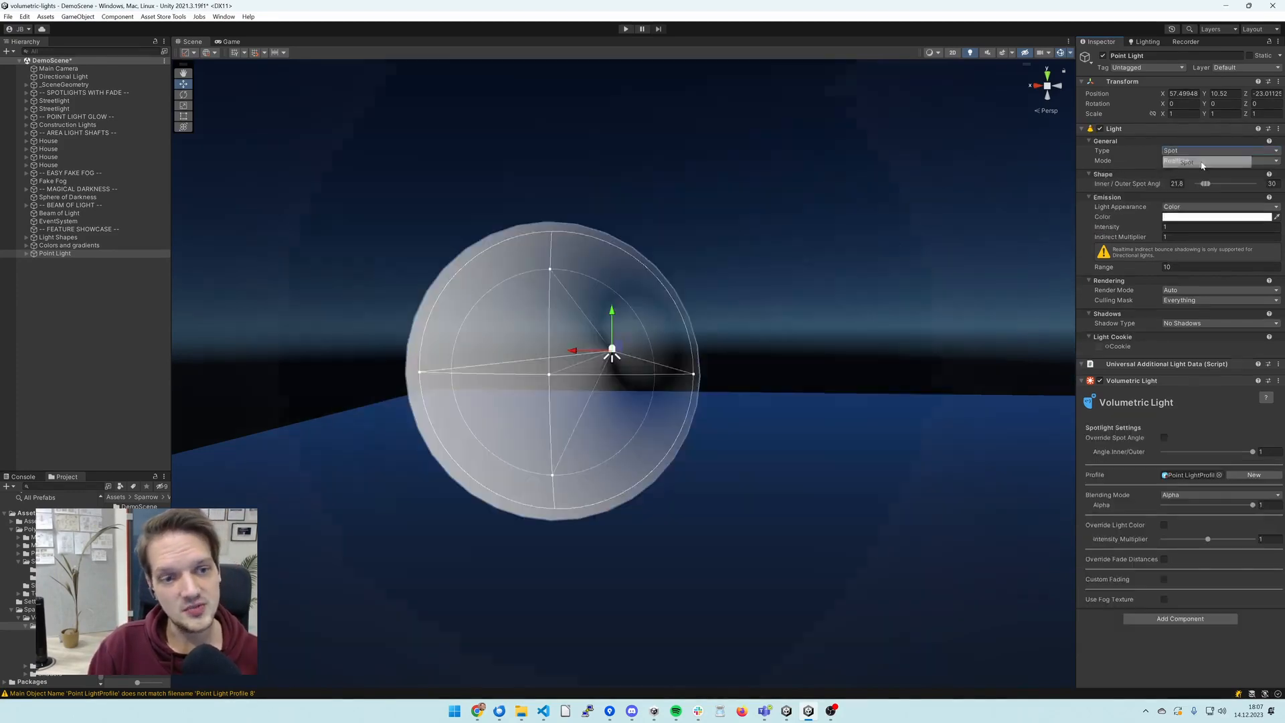
pyautogui.click(185, 95)
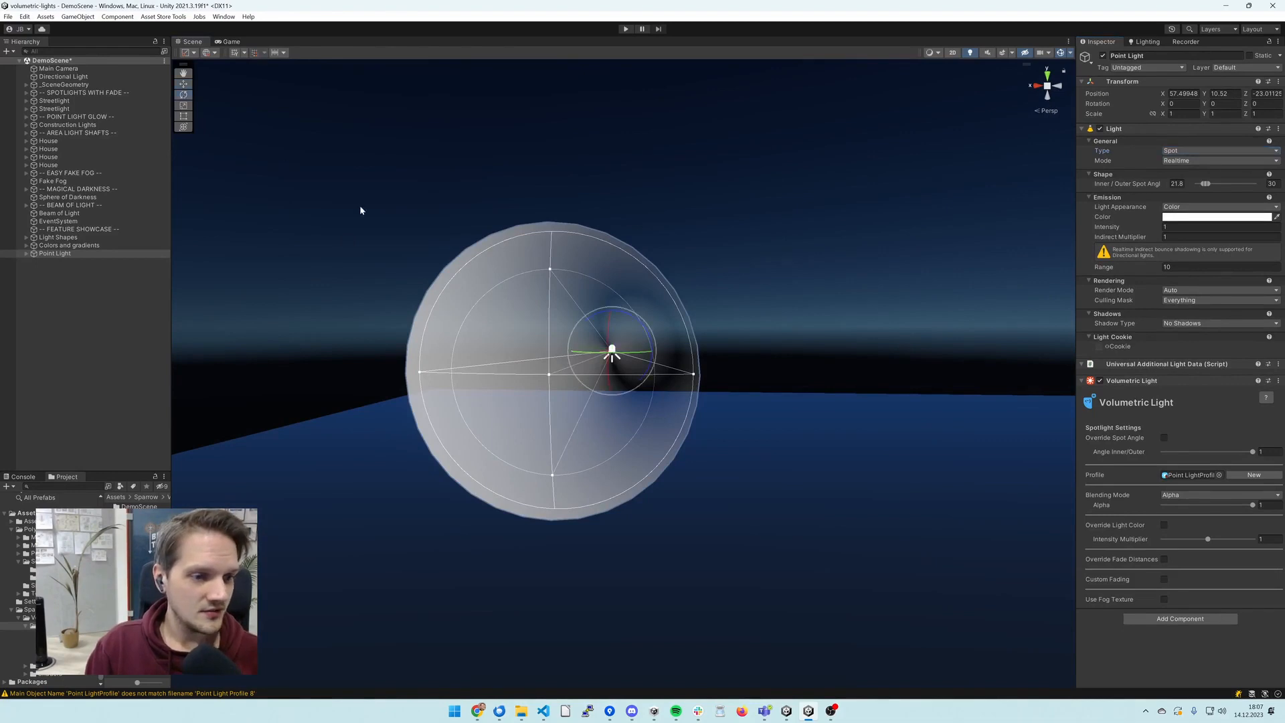
pyautogui.moveTo(597, 342); pyautogui.dragTo(663, 344)
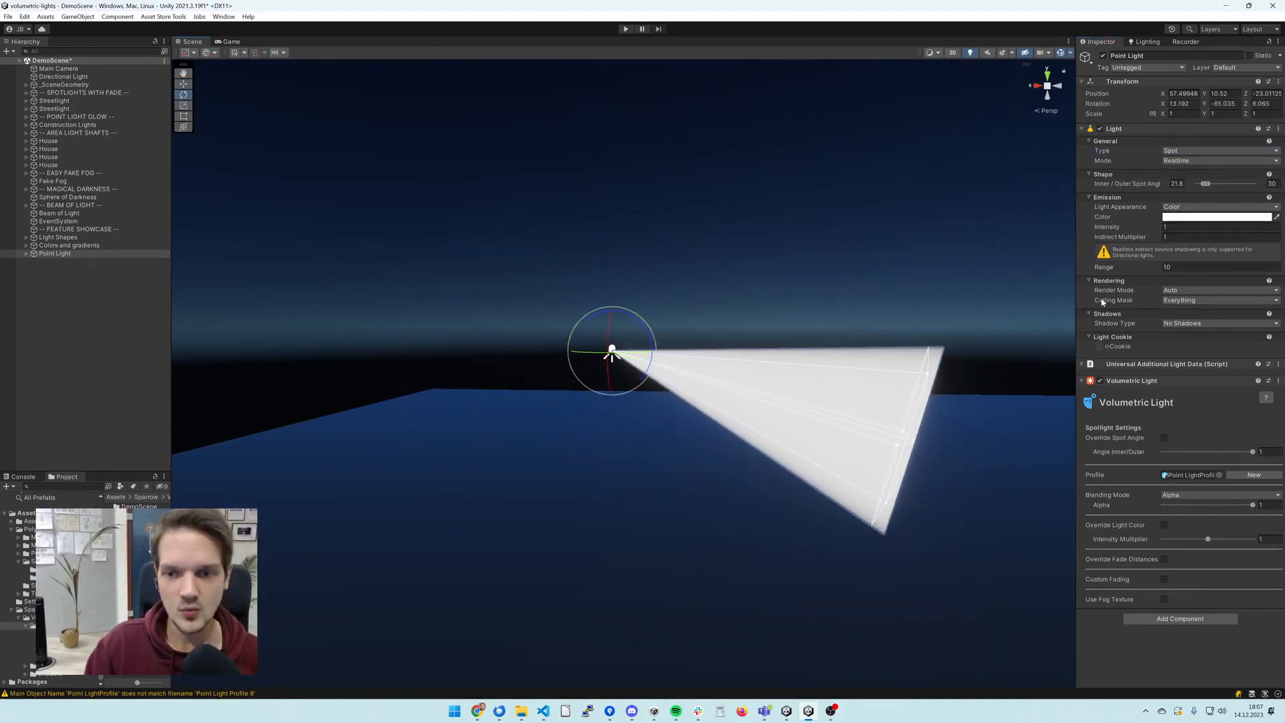
# - Increase the spotlight's range to about 11.56 and set its color to a muted yellow, about B0AC47
pyautogui.moveTo(1108, 268); pyautogui.dragTo(1145, 273)
pyautogui.click(1182, 217)
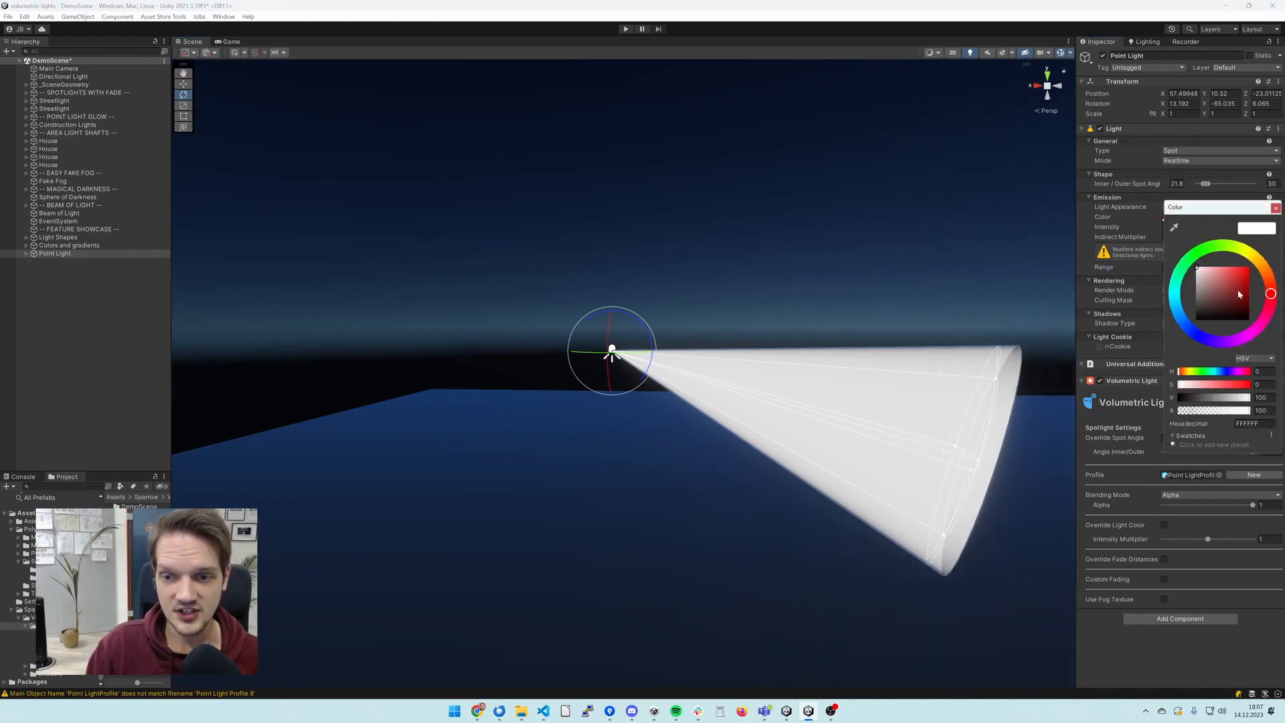
pyautogui.moveTo(1240, 295)
pyautogui.mouseDown()
pyautogui.moveTo(1214, 285)
pyautogui.moveTo(1230, 288)
pyautogui.mouseUp()
pyautogui.click(1220, 253)
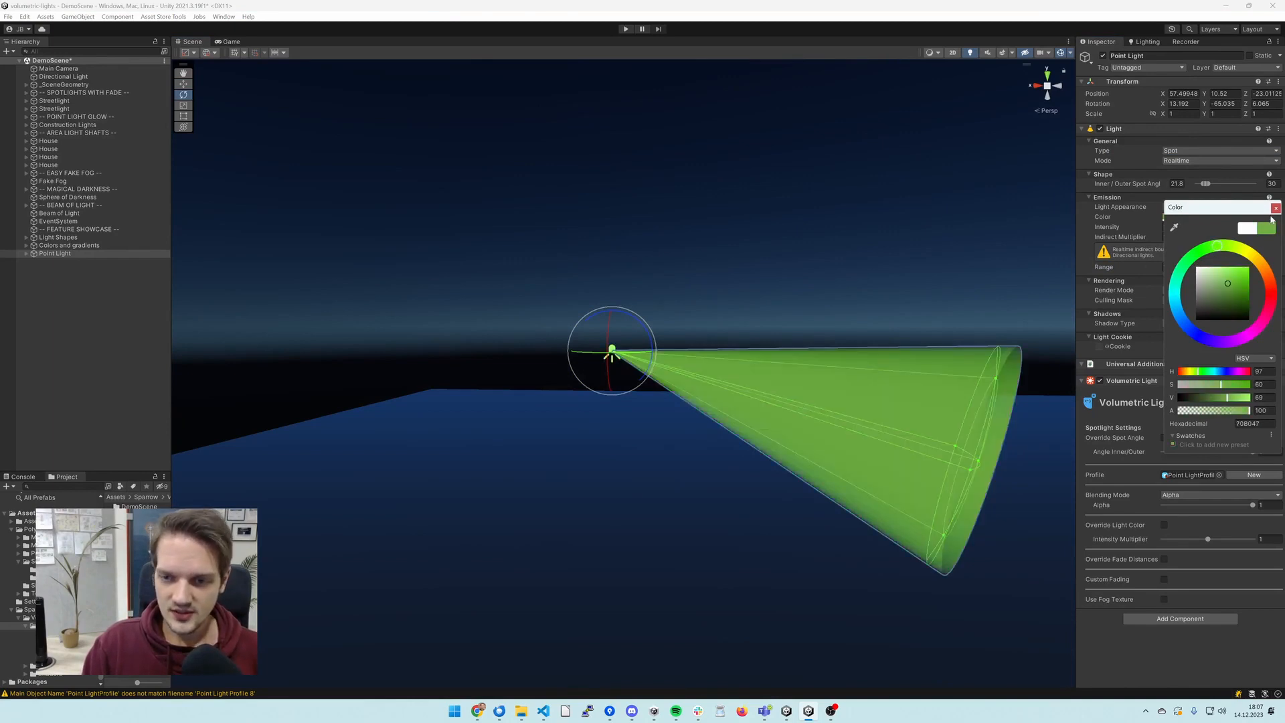
pyautogui.click(1251, 255)
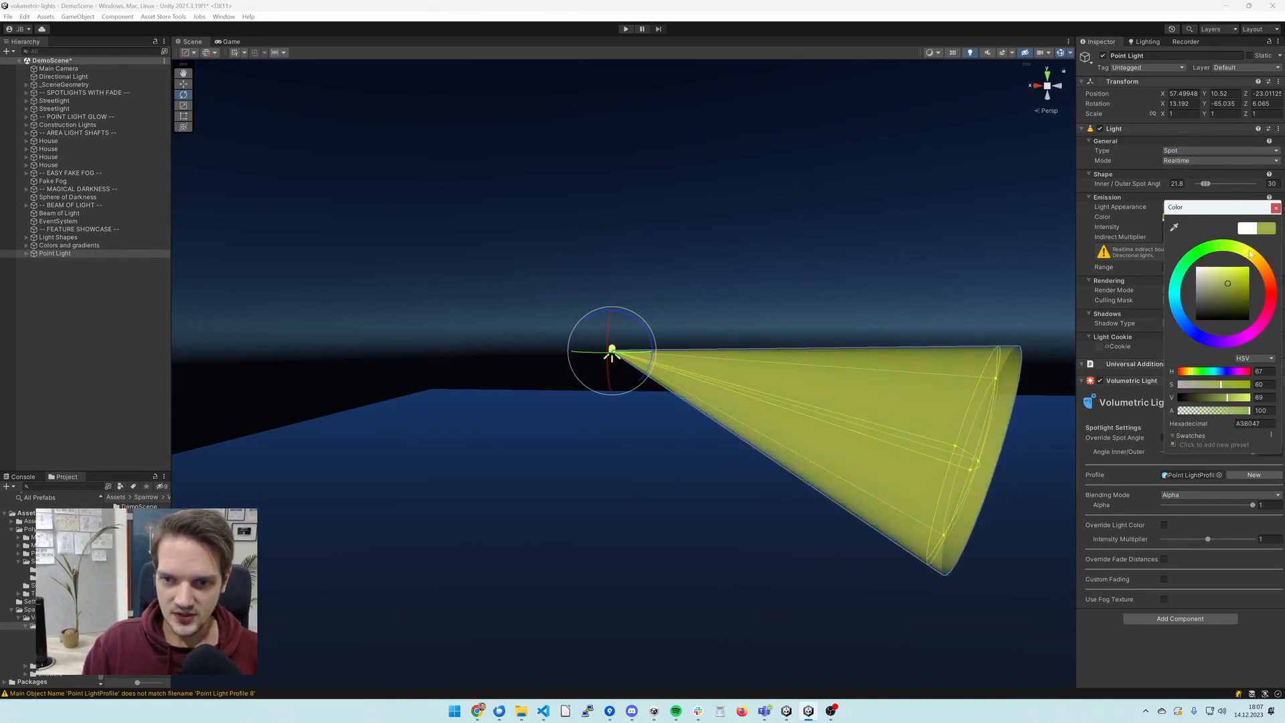
pyautogui.click(1276, 208)
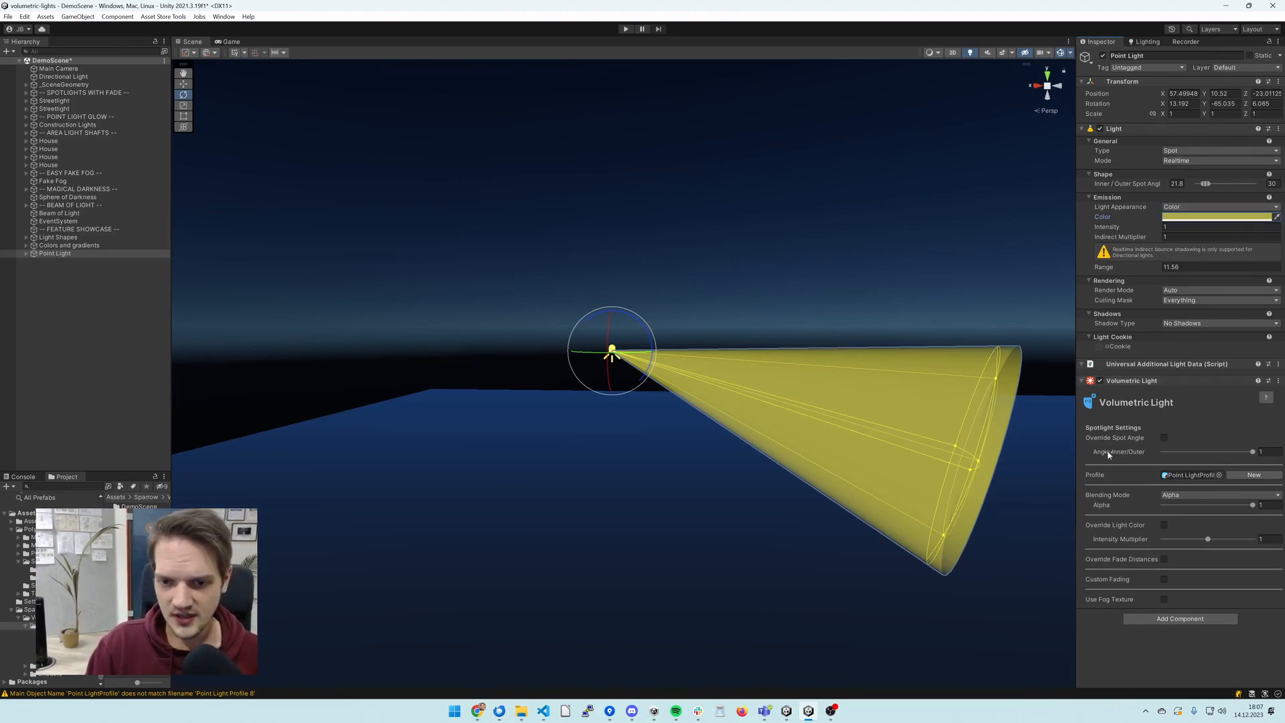
# - Try the Additive blending mode, return the volumetric light to Alpha blending and set its alpha to 0.25
pyautogui.click(1166, 497)
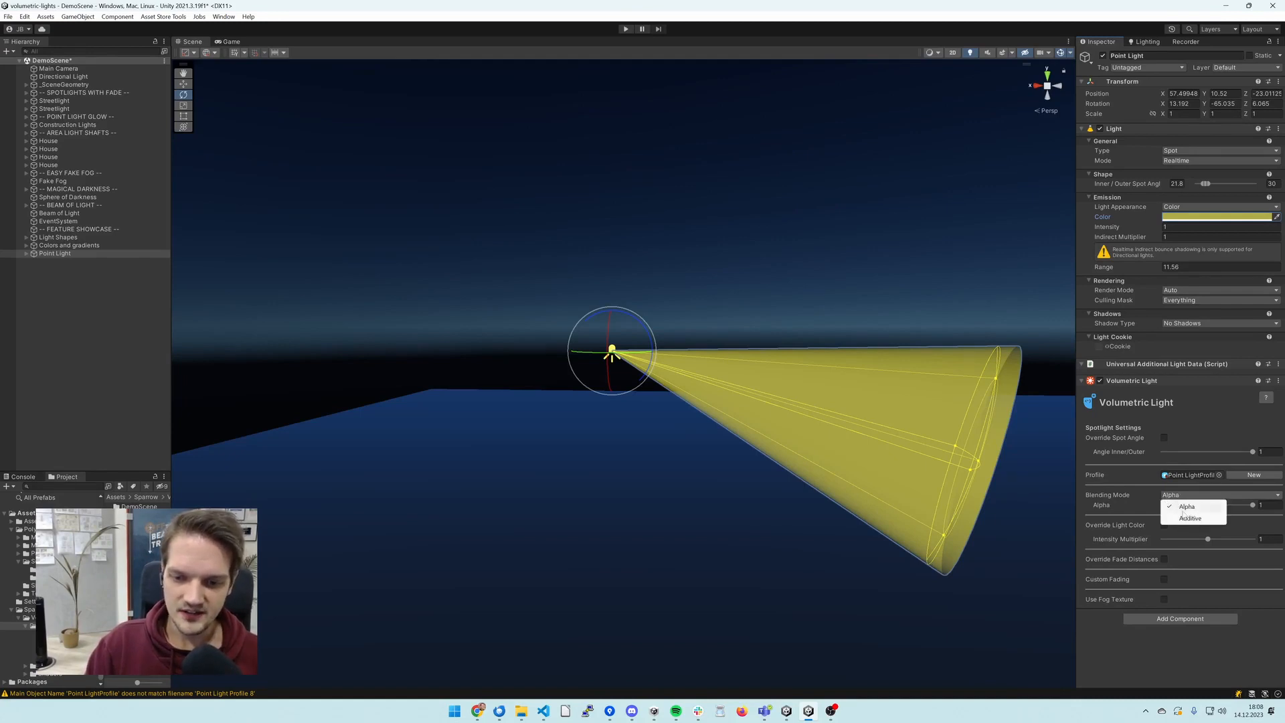
pyautogui.click(1189, 519)
pyautogui.click(1187, 495)
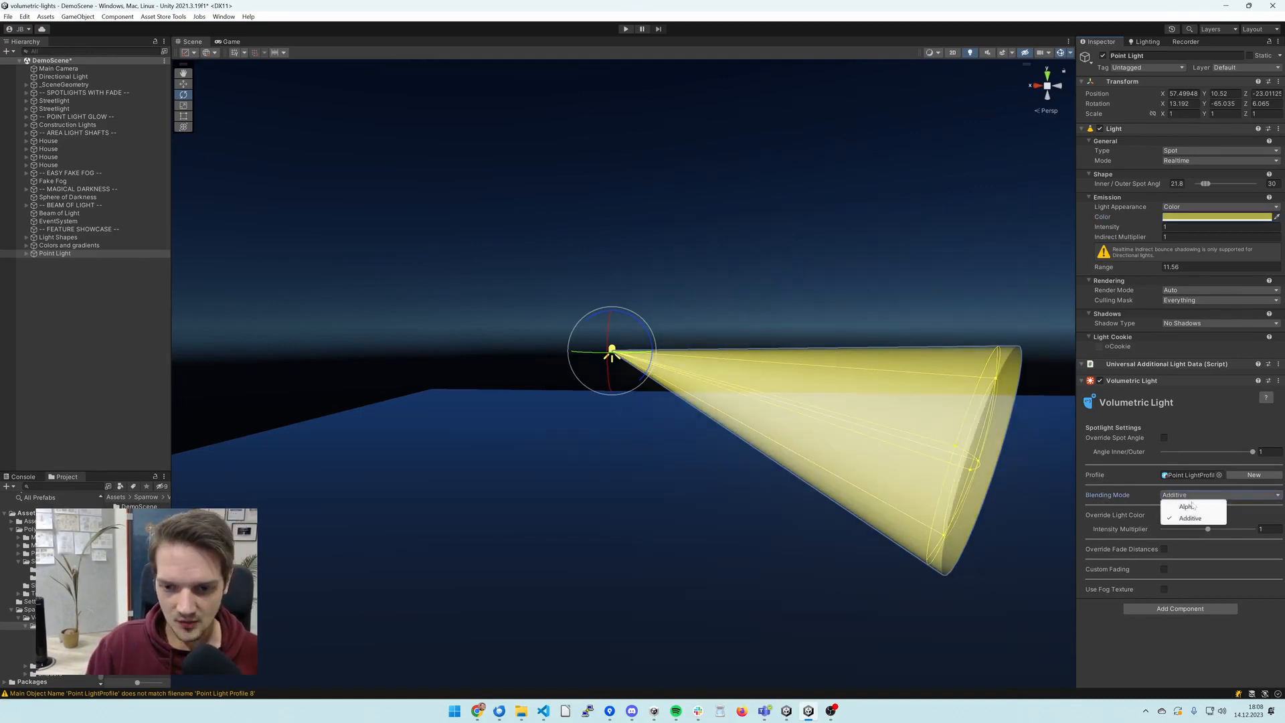
pyautogui.click(1189, 509)
pyautogui.moveTo(1165, 506)
pyautogui.mouseDown()
pyautogui.moveTo(1247, 507)
pyautogui.moveTo(1185, 508)
pyautogui.mouseUp()
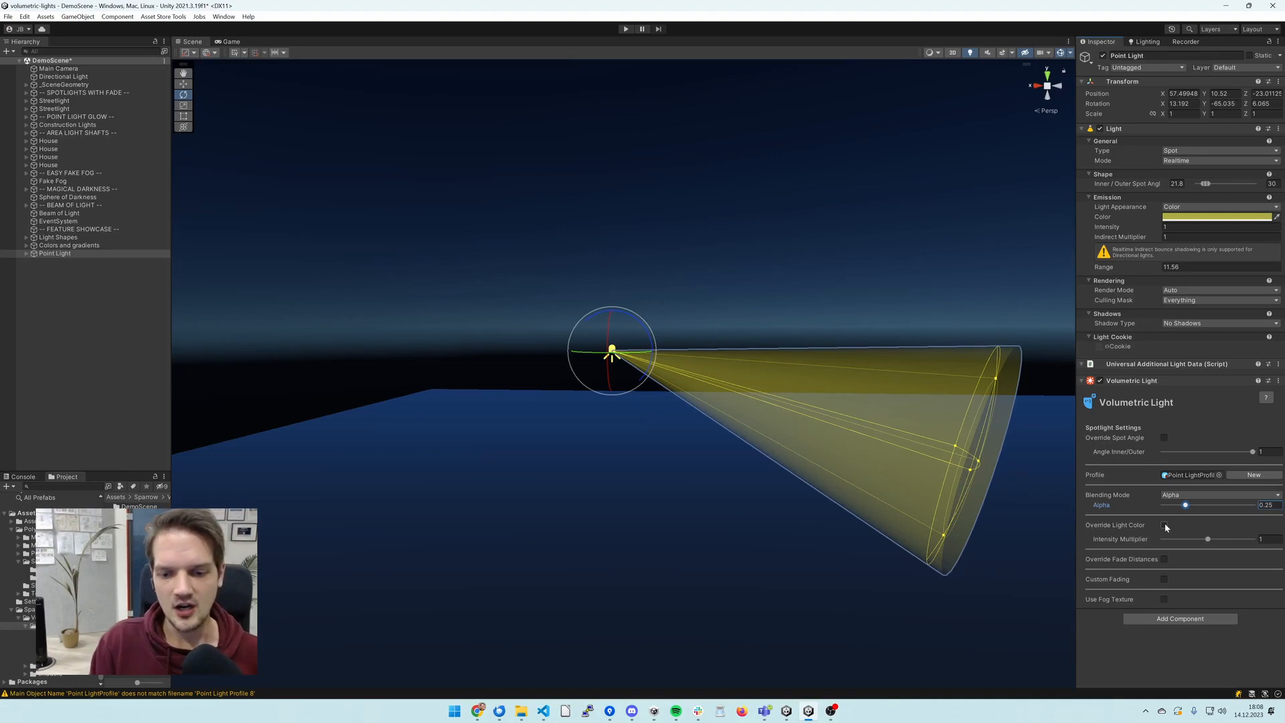
# - Override the volumetric light's color with orange and set its intensity to 1.05
pyautogui.click(1165, 525)
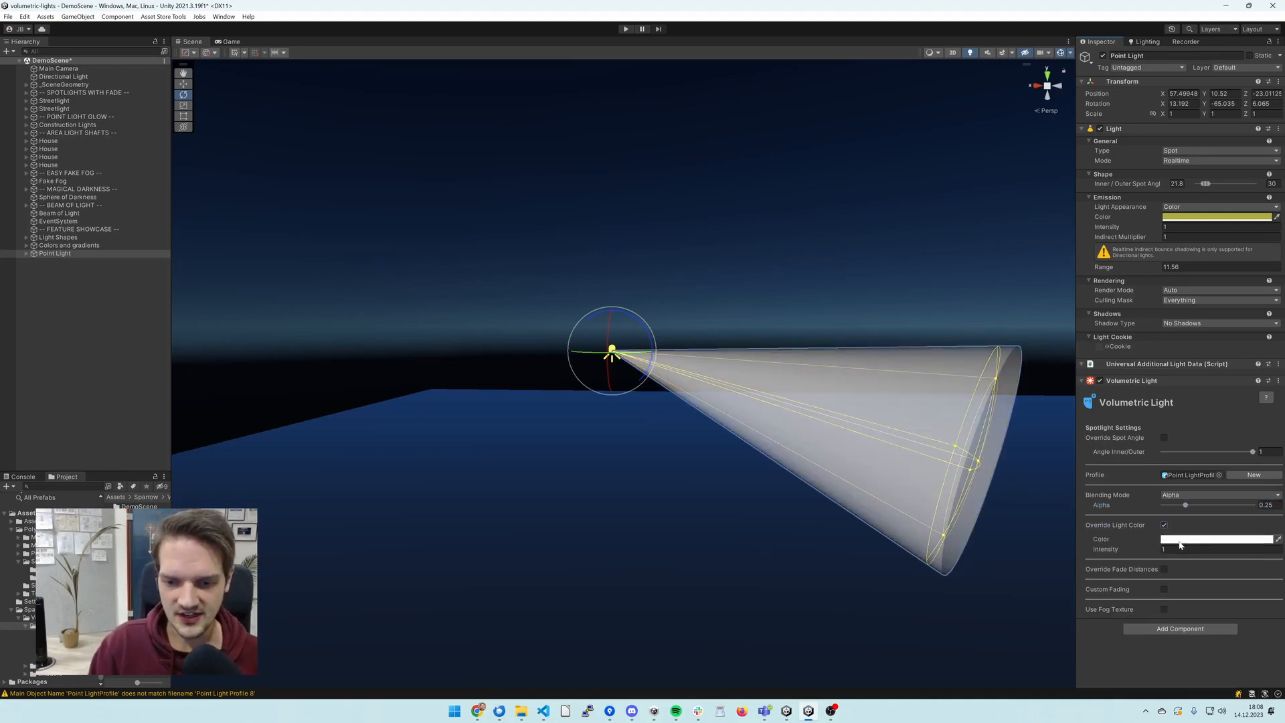
pyautogui.click(1182, 539)
pyautogui.click(1268, 507)
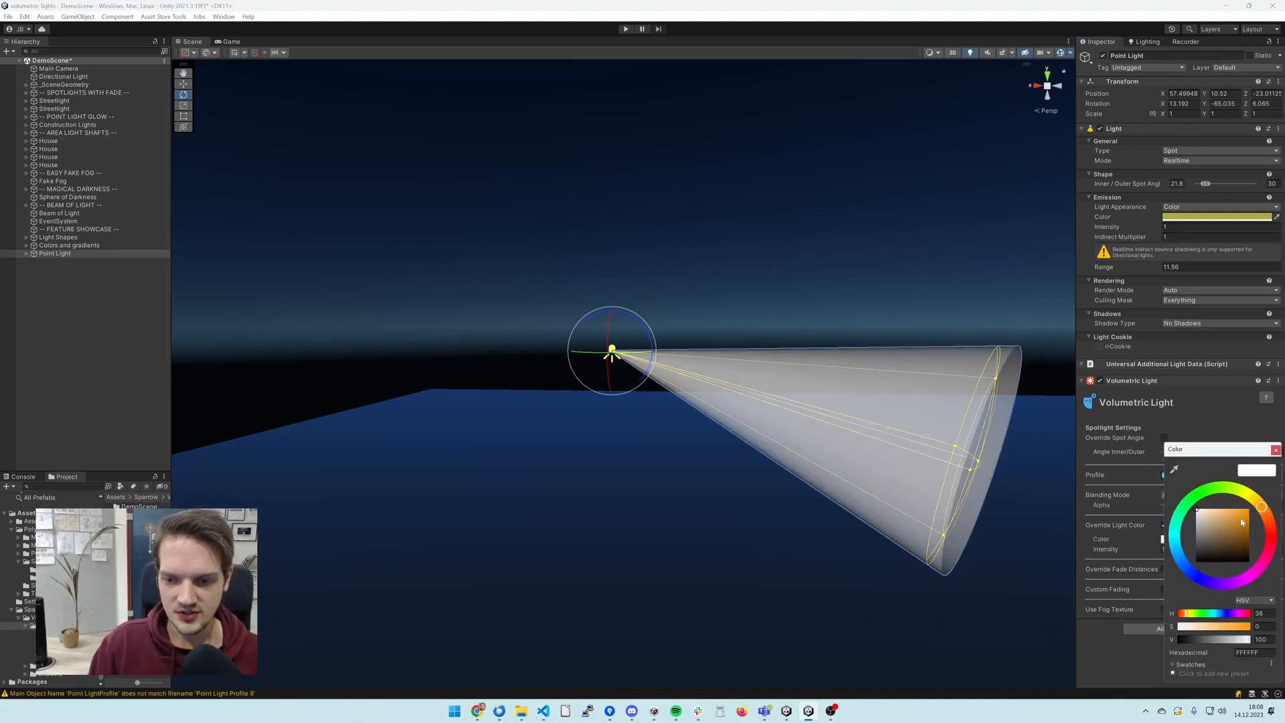
pyautogui.moveTo(1235, 520); pyautogui.dragTo(1239, 523)
pyautogui.moveTo(1141, 549); pyautogui.dragTo(1143, 549)
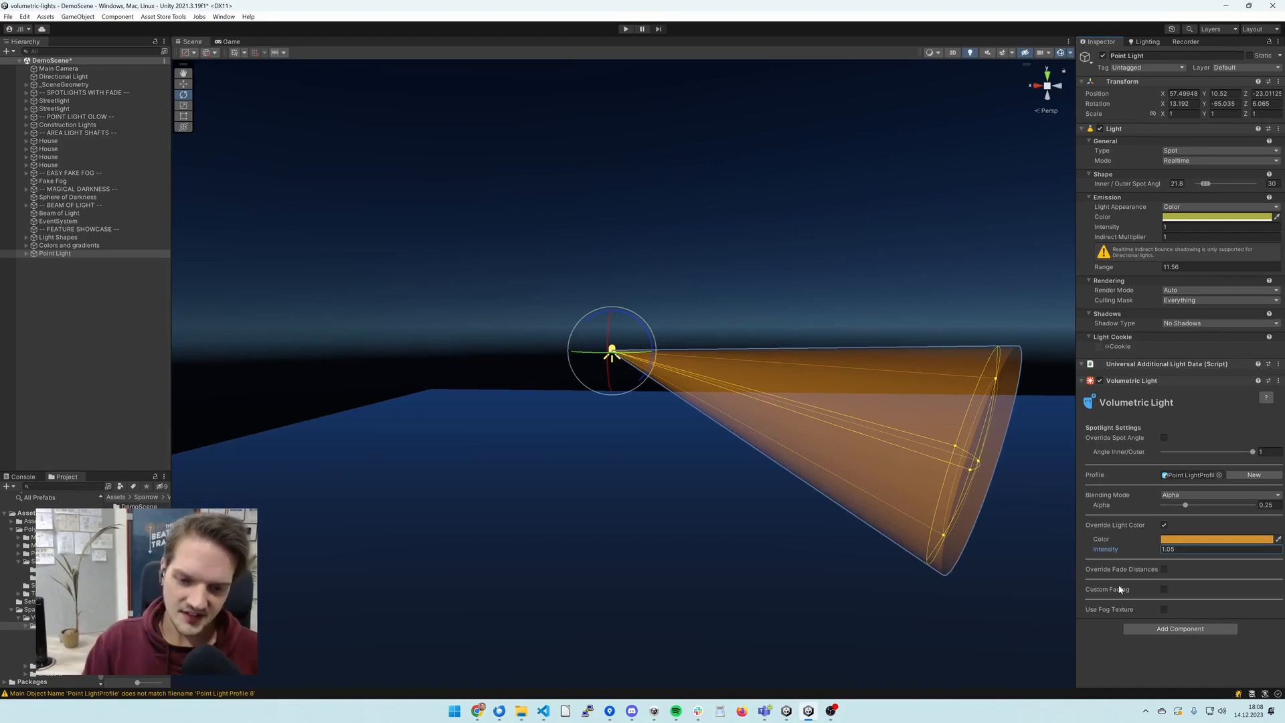
# - Override the fade distances with geometry distance about 6.62, camera distance about 6.91 and edge fade strength about 4.65
pyautogui.click(1164, 570)
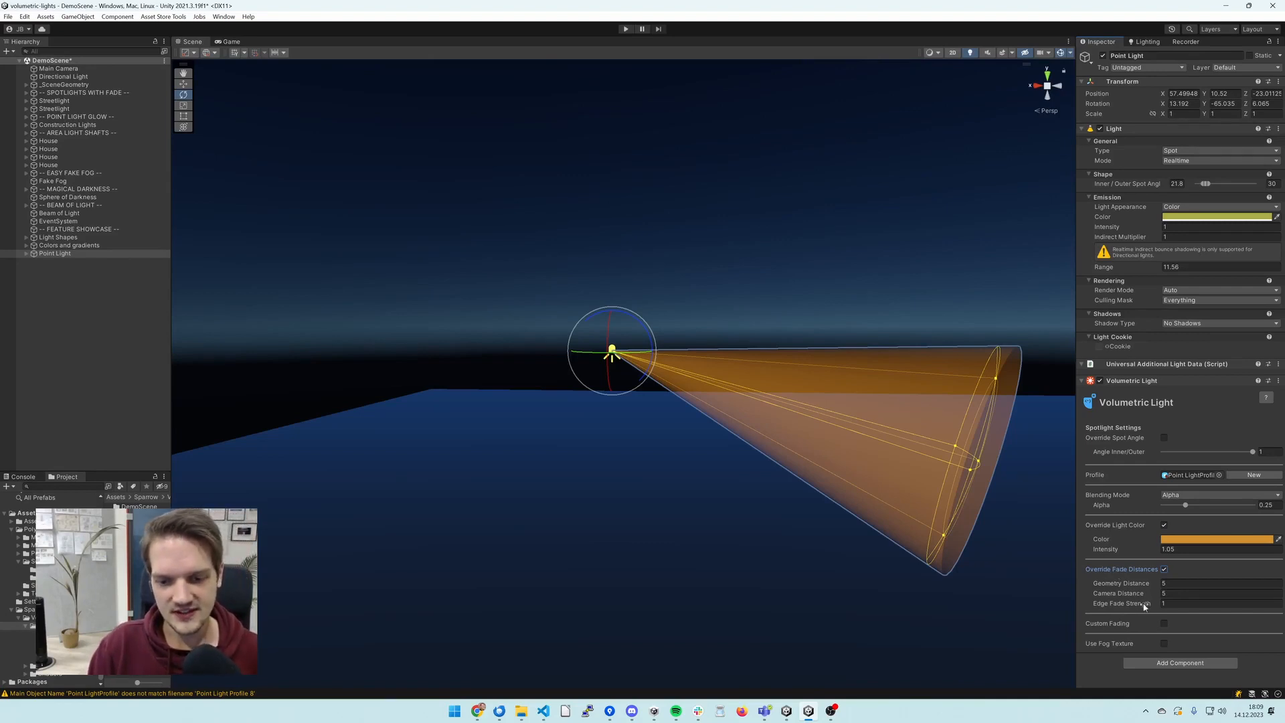
pyautogui.moveTo(979, 537); pyautogui.dragTo(990, 538, button='right')
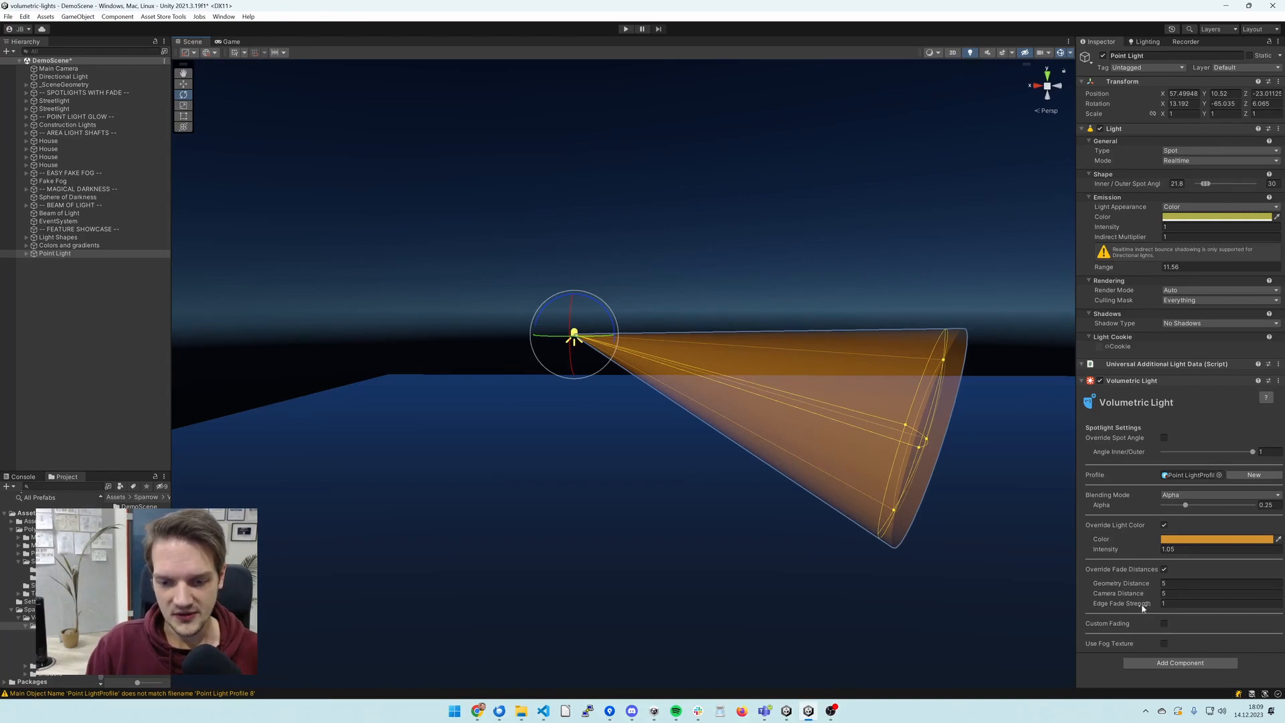
pyautogui.moveTo(1143, 606); pyautogui.dragTo(1182, 610)
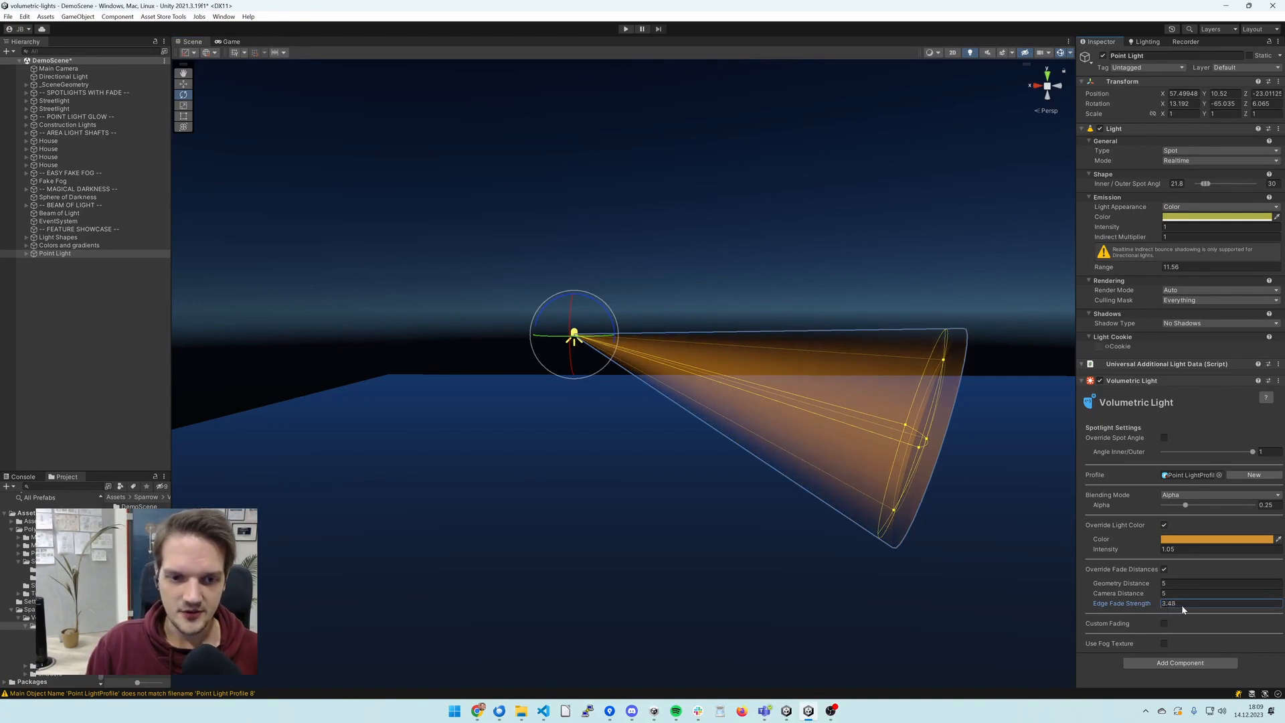
pyautogui.click(880, 283)
pyautogui.keyDown('alt'); pyautogui.moveTo(890, 295); pyautogui.dragTo(487, 270); pyautogui.keyUp('alt')
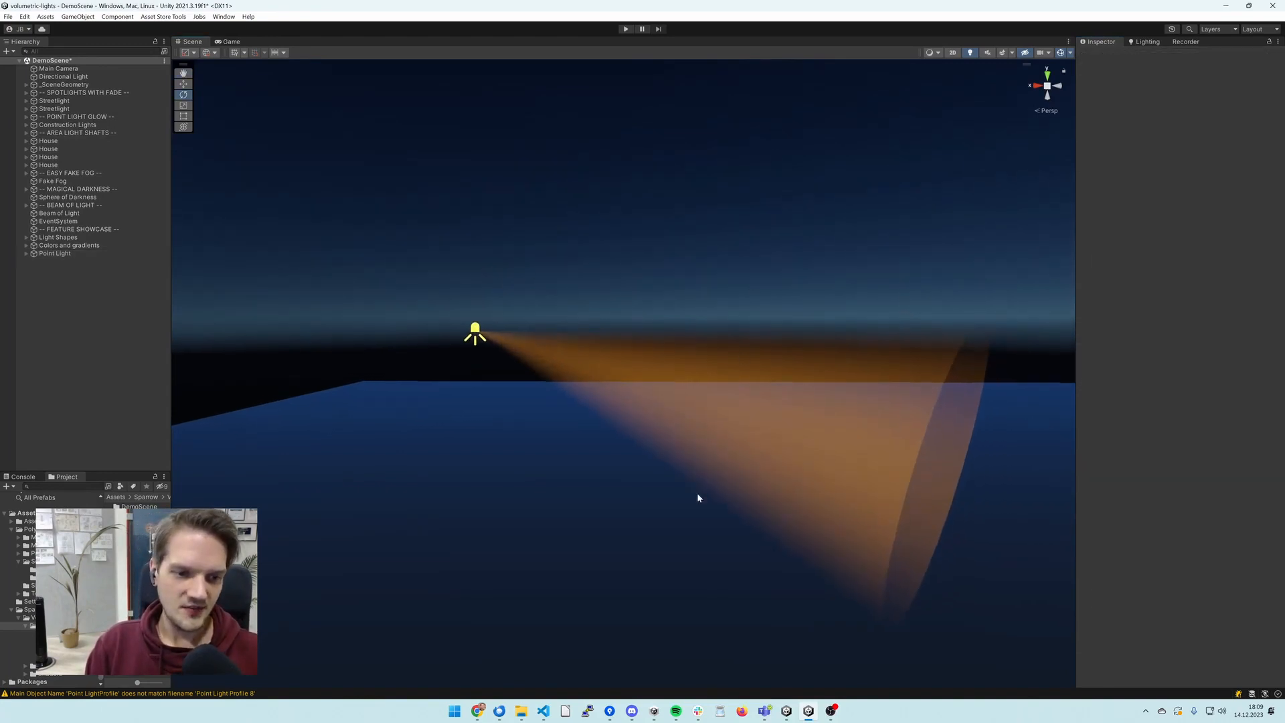
pyautogui.click(67, 253)
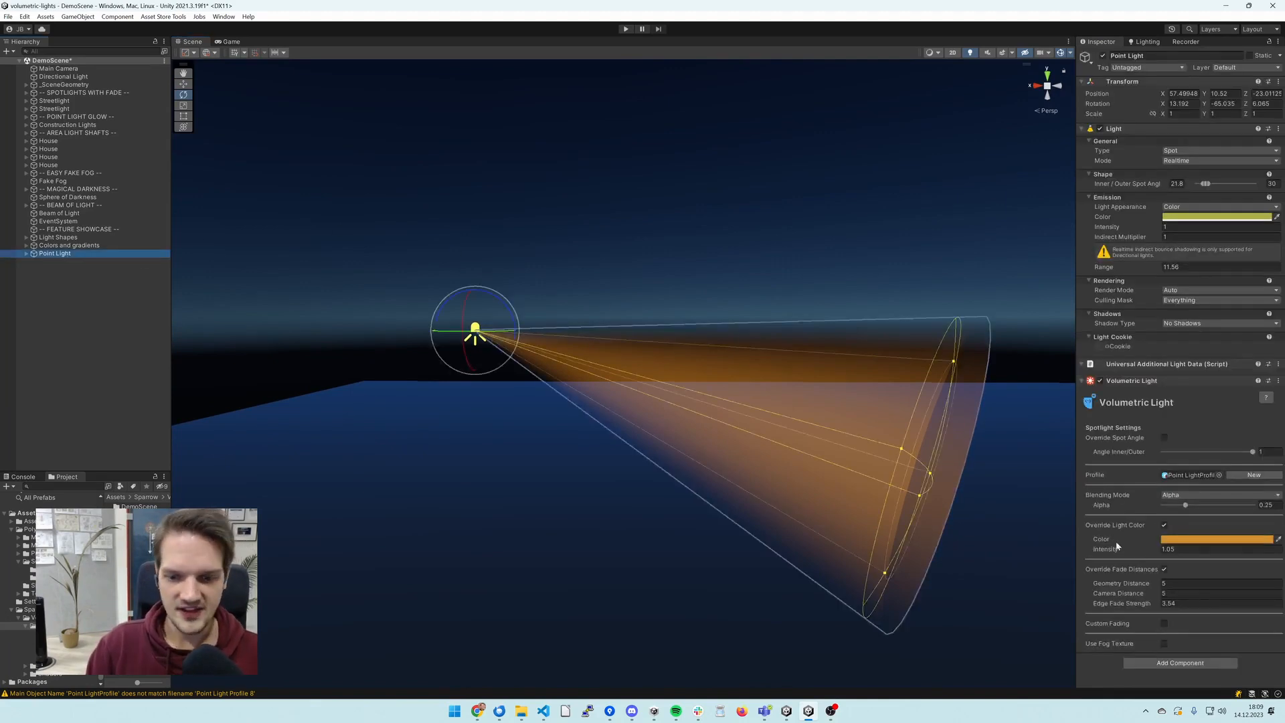
pyautogui.moveTo(1117, 606); pyautogui.dragTo(1133, 607)
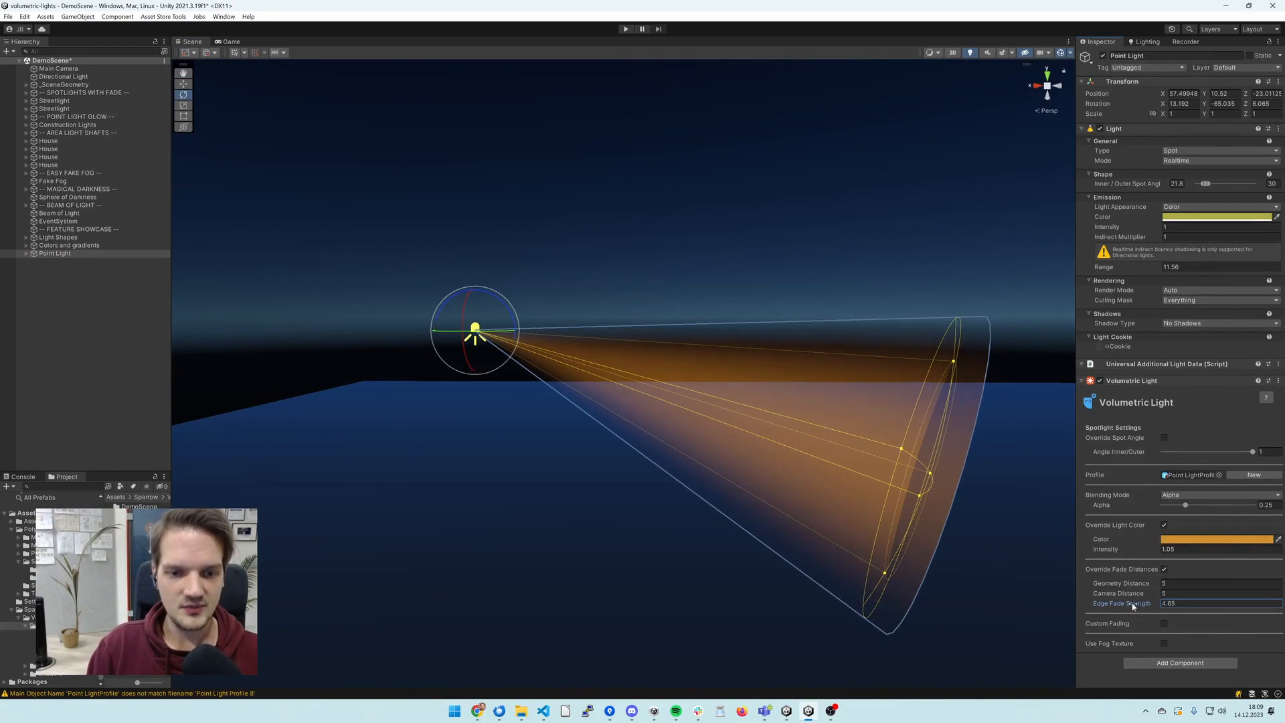
pyautogui.click(912, 286)
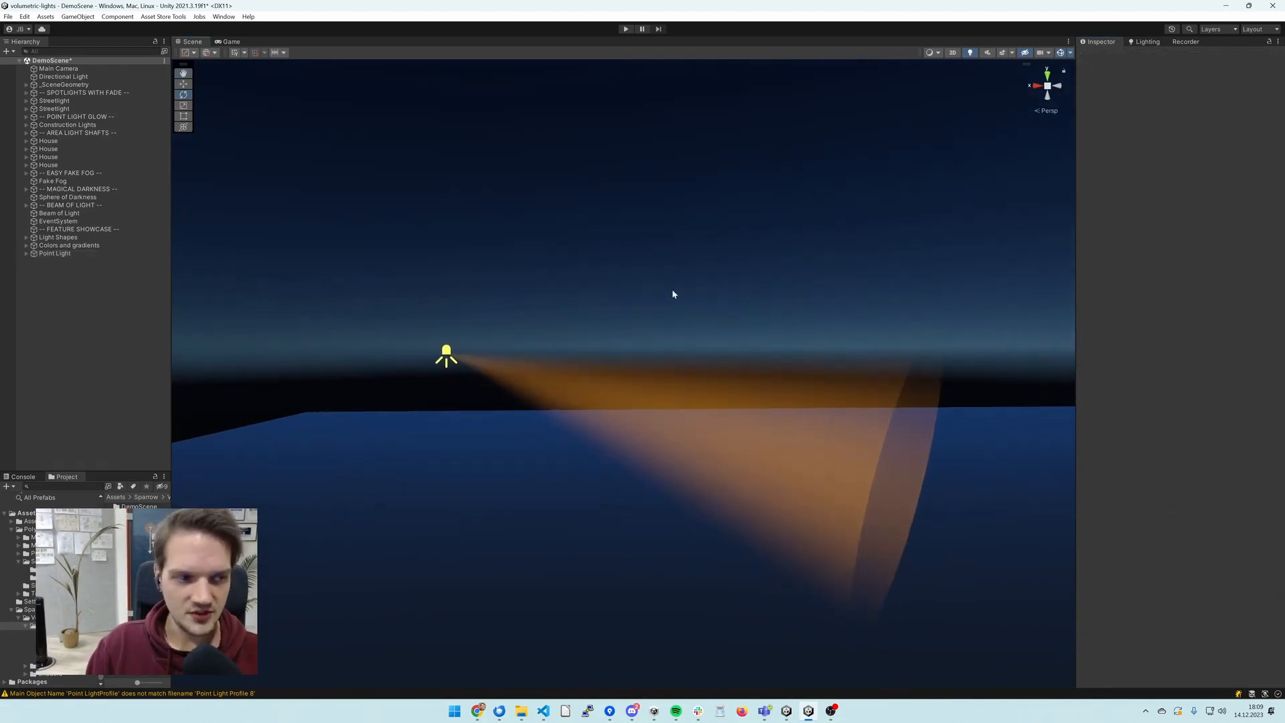
pyautogui.click(163, 254)
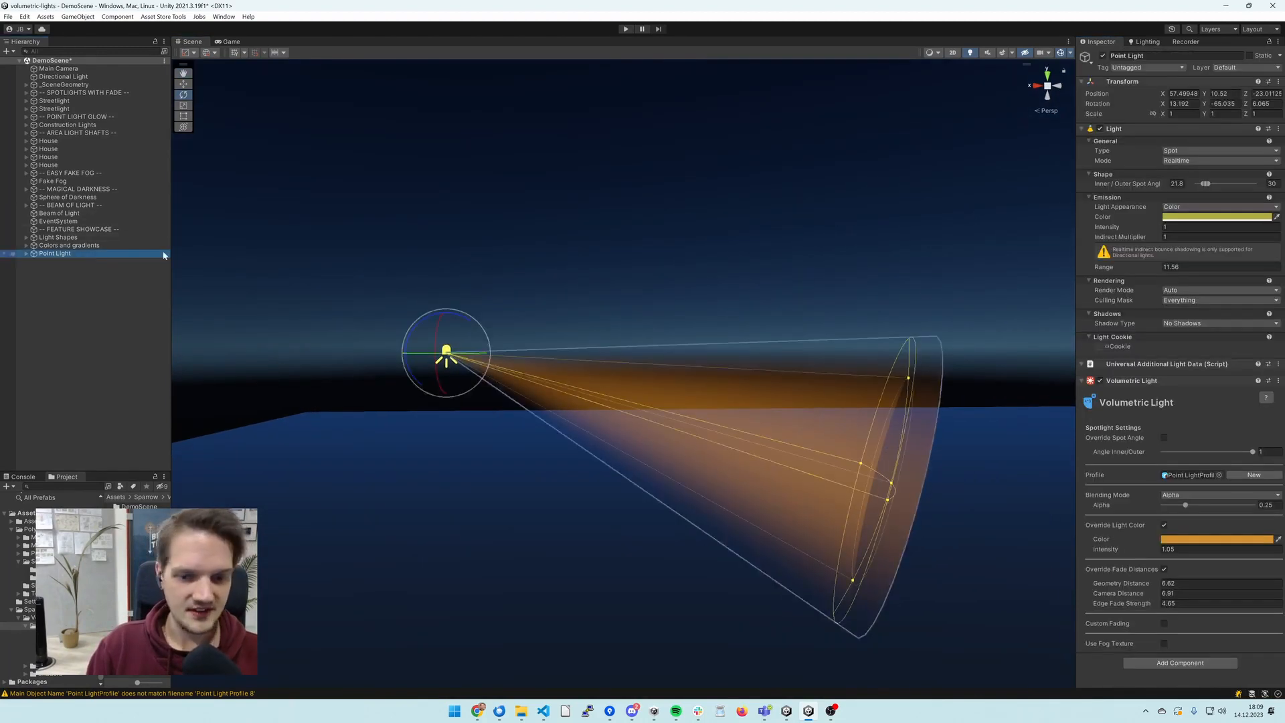
# - Enable custom fading and make the end of the fade gradient fully transparent so the beam fades out along its length
pyautogui.click(1165, 623)
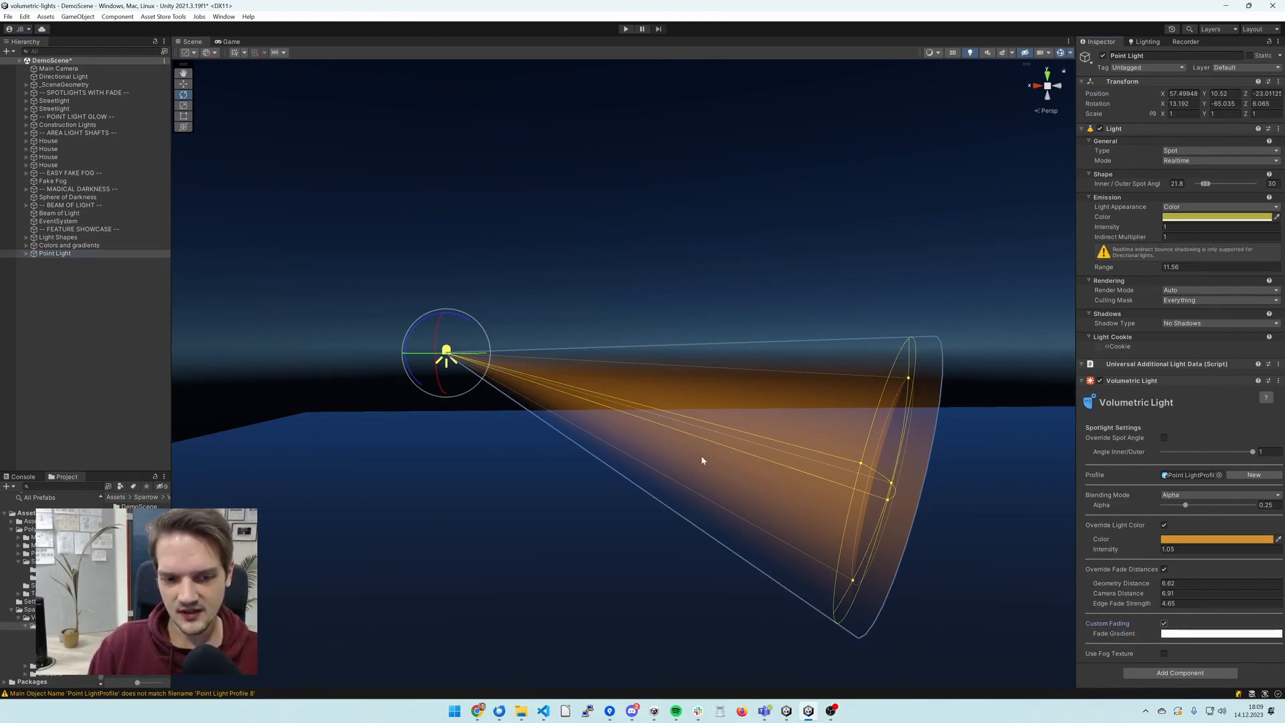
pyautogui.moveTo(703, 460); pyautogui.dragTo(760, 455, button='right')
pyautogui.press('w')
pyautogui.click(1188, 633)
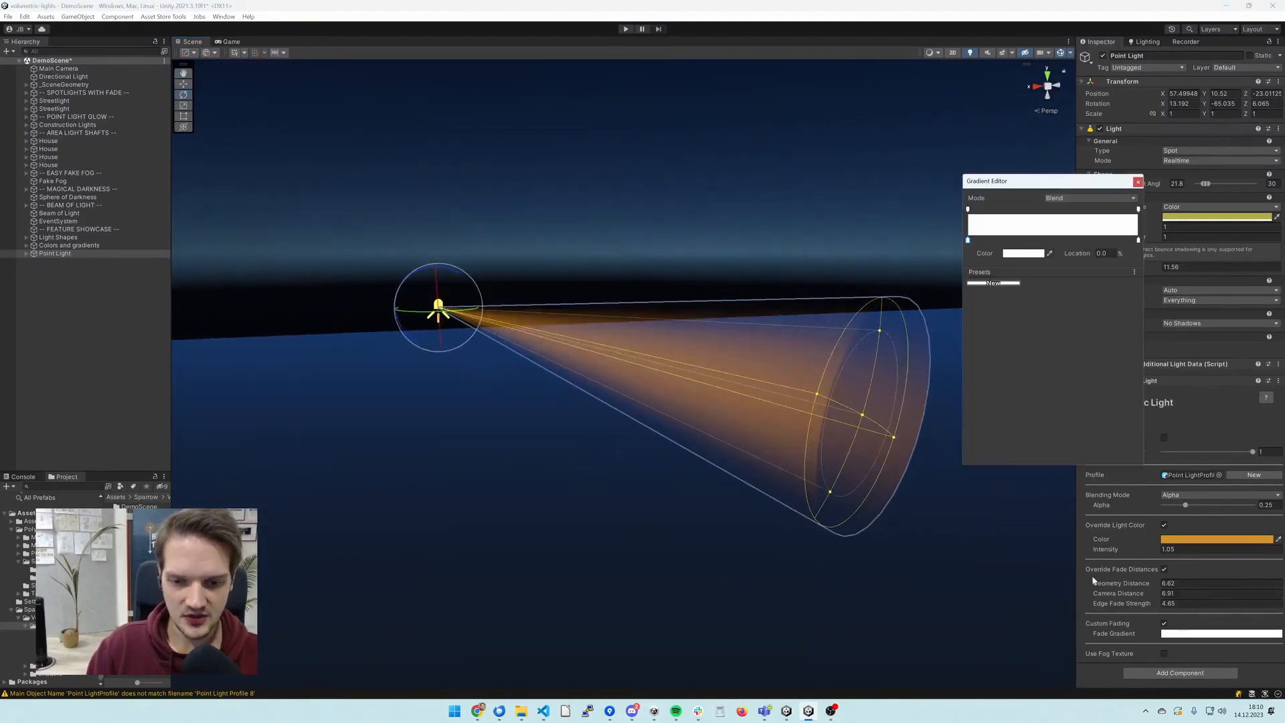
pyautogui.click(1138, 210)
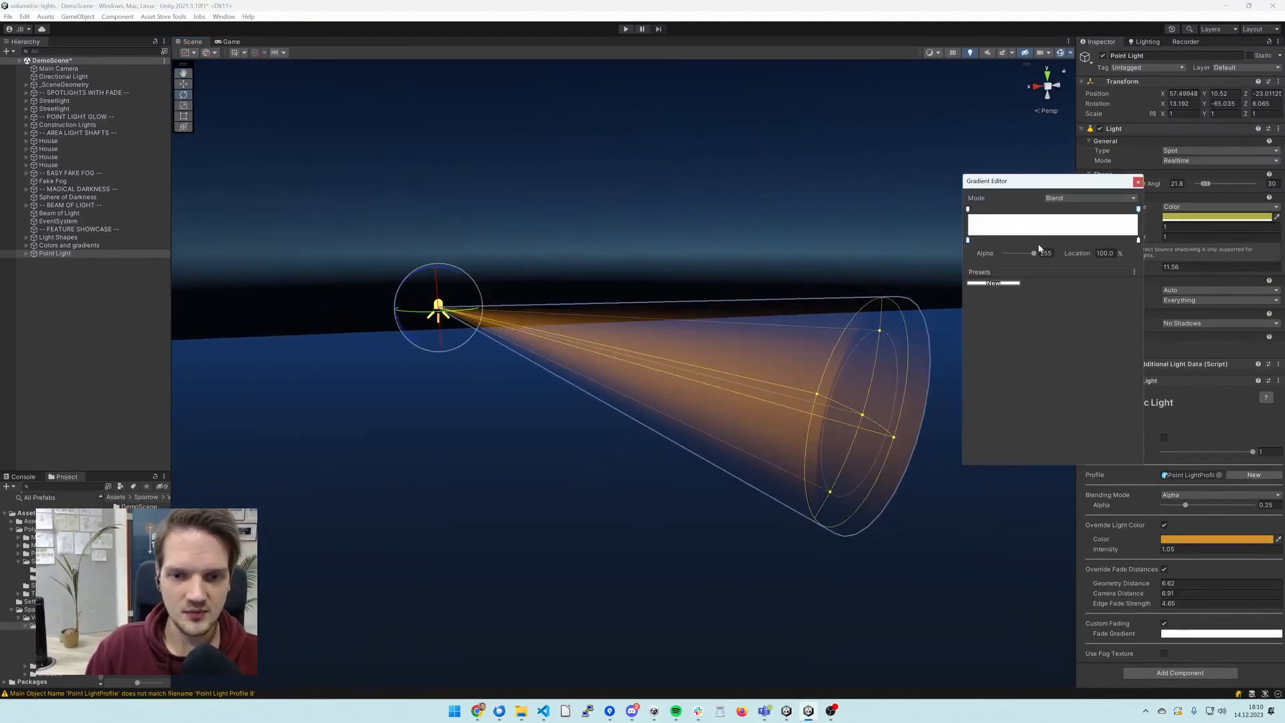
pyautogui.moveTo(1034, 254); pyautogui.dragTo(959, 259)
pyautogui.moveTo(767, 300); pyautogui.dragTo(750, 299, button='right')
pyautogui.press('w')
pyautogui.click(575, 243)
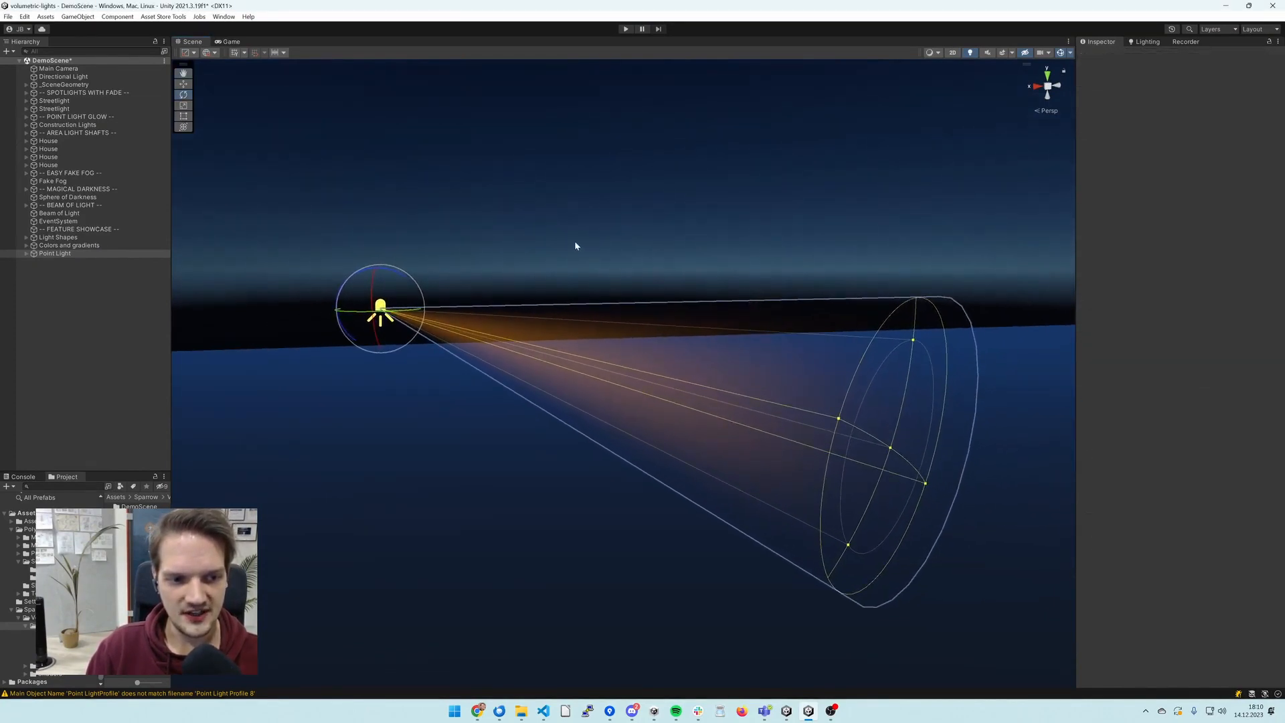
# - Inspect the faded light beam near its source with the light deselected and the scene gizmos briefly hidden
pyautogui.moveTo(690, 251); pyautogui.dragTo(709, 282, button='right')
pyautogui.click(395, 326)
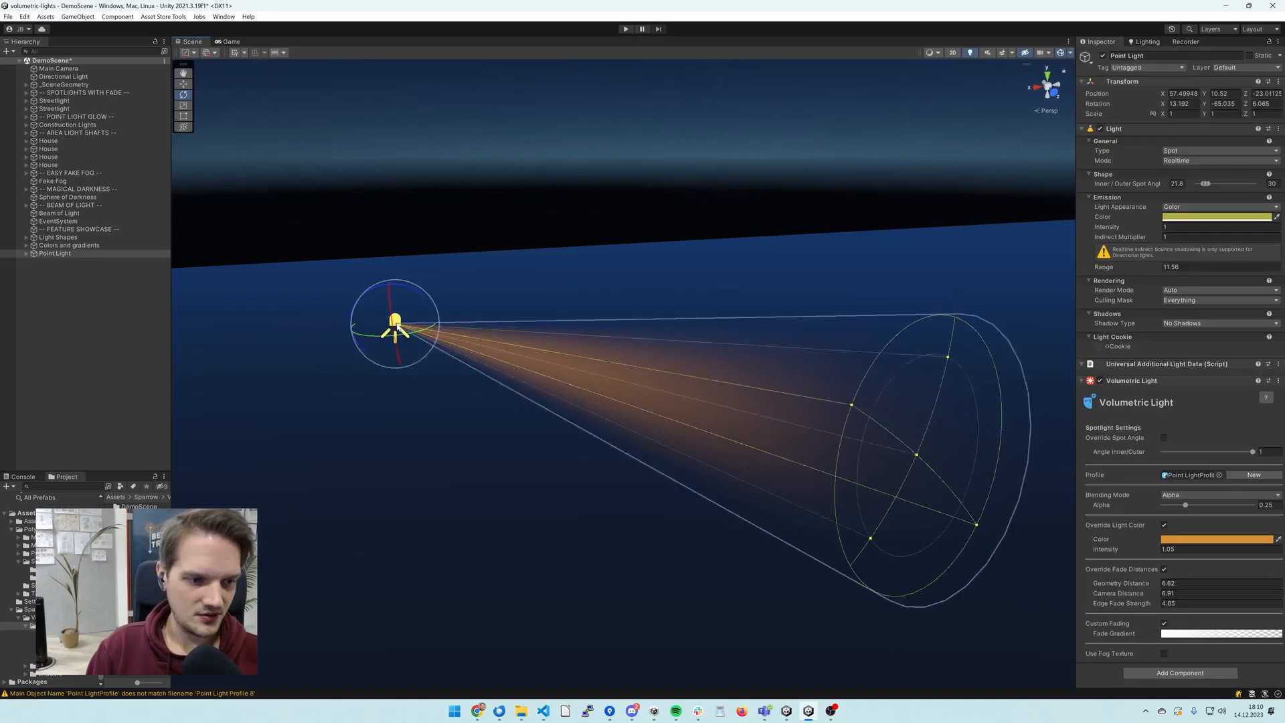
pyautogui.click(545, 189)
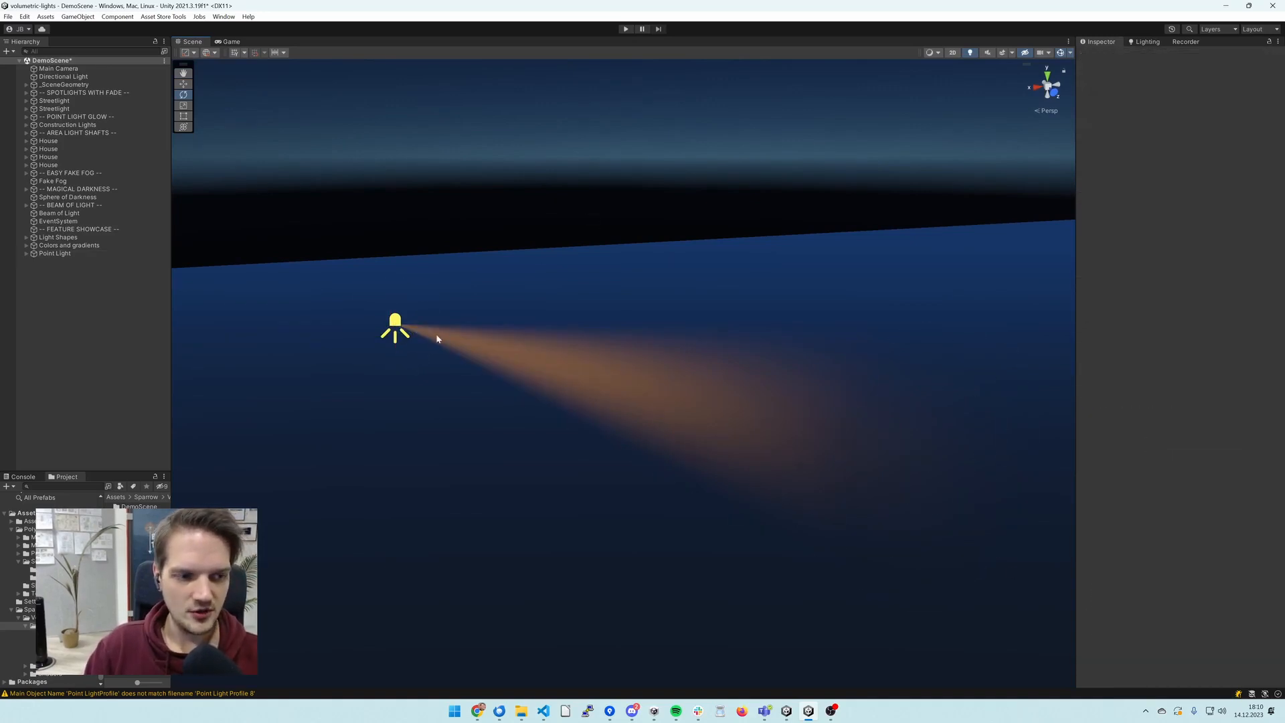
pyautogui.moveTo(414, 331)
pyautogui.mouseDown(button='right')
pyautogui.moveTo(387, 310)
pyautogui.moveTo(408, 321)
pyautogui.mouseUp(button='right')
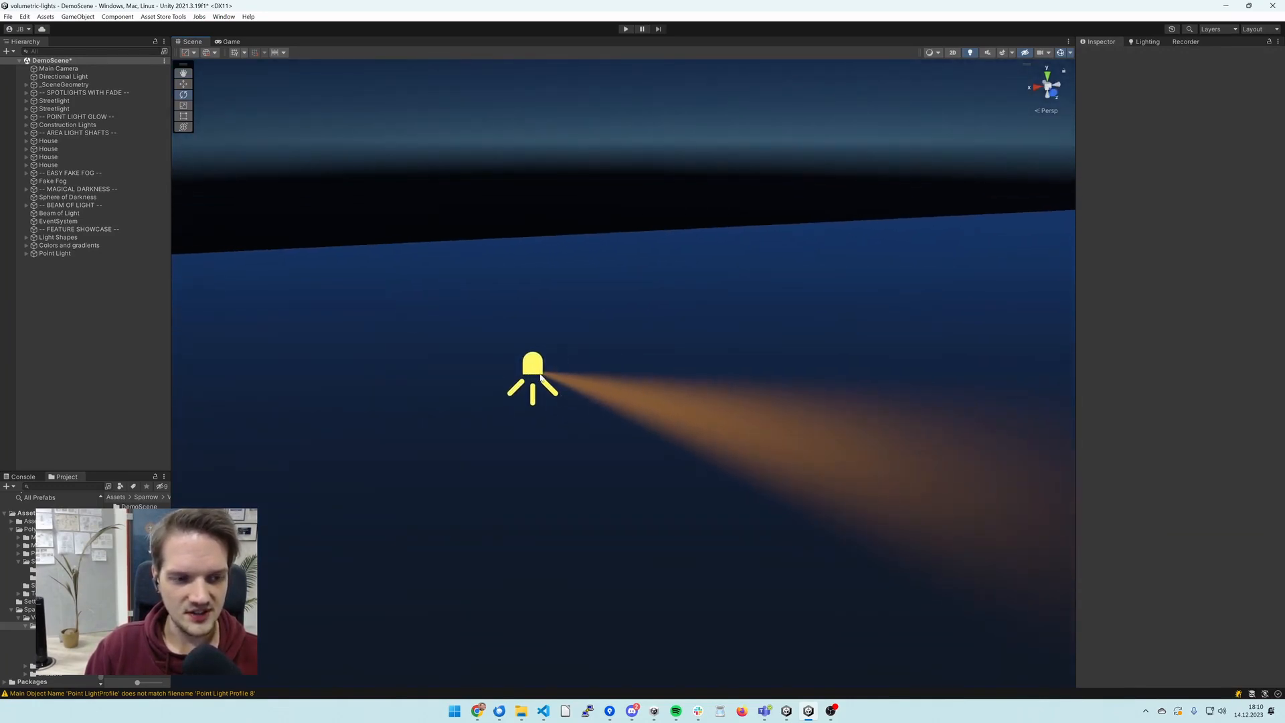
pyautogui.click(1060, 54)
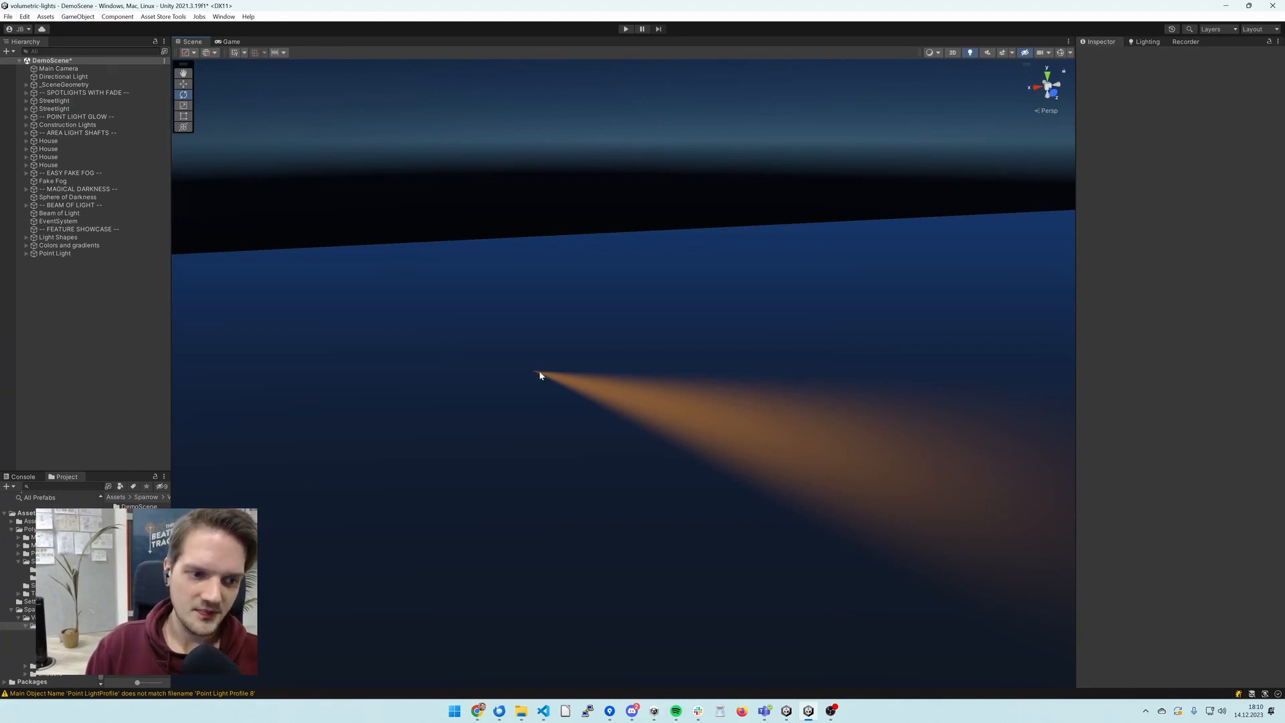
pyautogui.click(1061, 53)
pyautogui.moveTo(644, 301); pyautogui.dragTo(653, 294, button='right')
# - Edit the point light's fade gradient so it is fully transparent at about 16.2% and fully opaque at about 27.4%
pyautogui.click(511, 375)
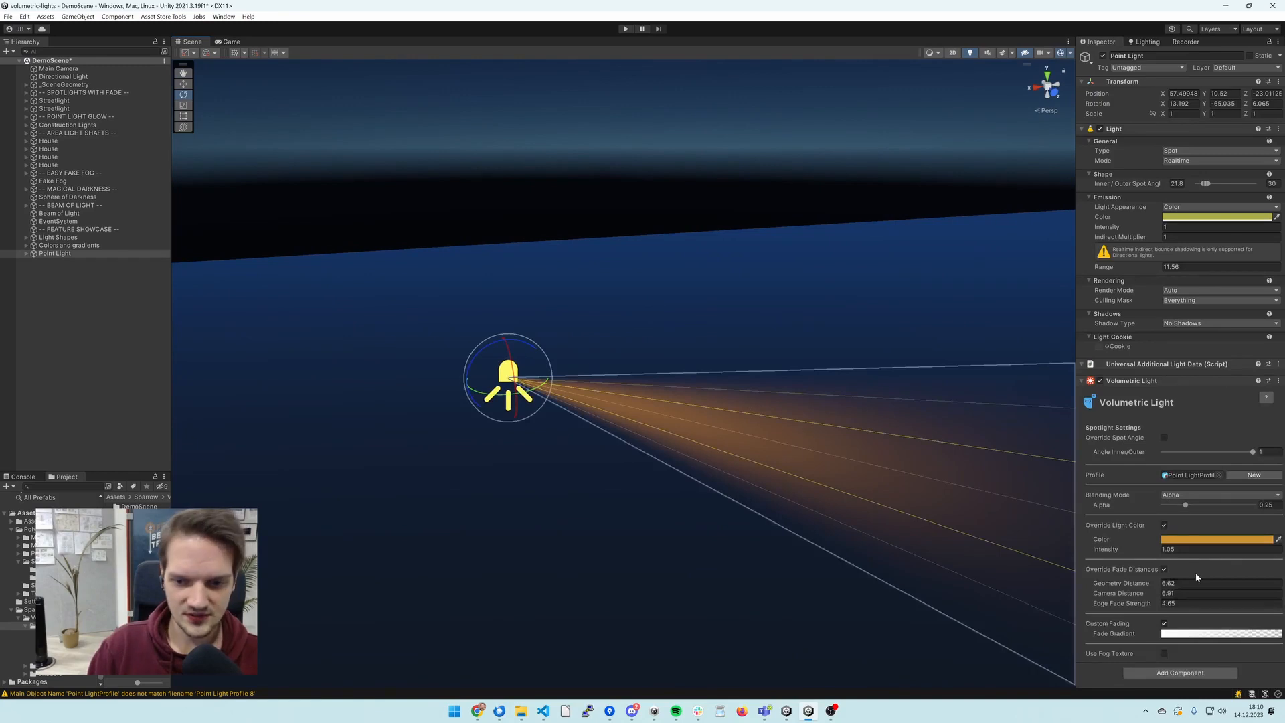
pyautogui.click(1189, 634)
pyautogui.moveTo(968, 210); pyautogui.dragTo(1010, 211)
pyautogui.click(974, 212)
pyautogui.click(996, 212)
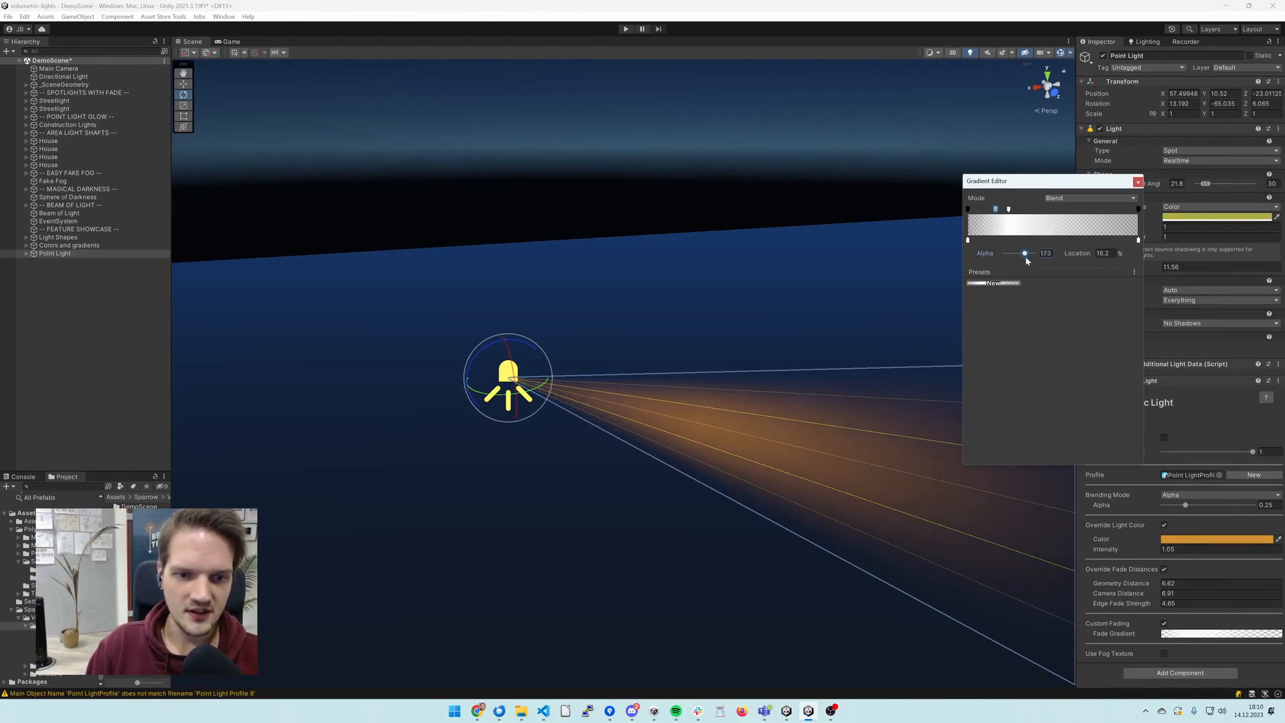
pyautogui.moveTo(1026, 255); pyautogui.dragTo(996, 258)
pyautogui.click(1009, 209)
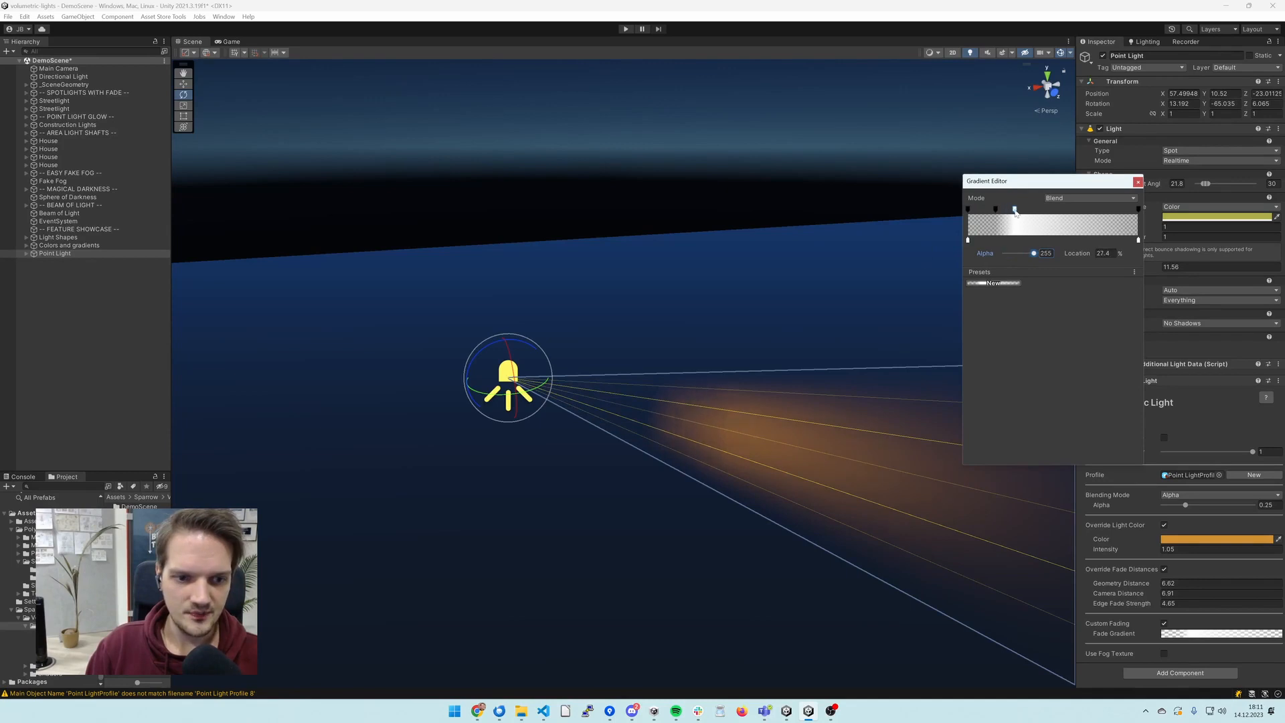
pyautogui.moveTo(1013, 213); pyautogui.dragTo(1015, 213)
pyautogui.moveTo(831, 288); pyautogui.dragTo(828, 297, button='right')
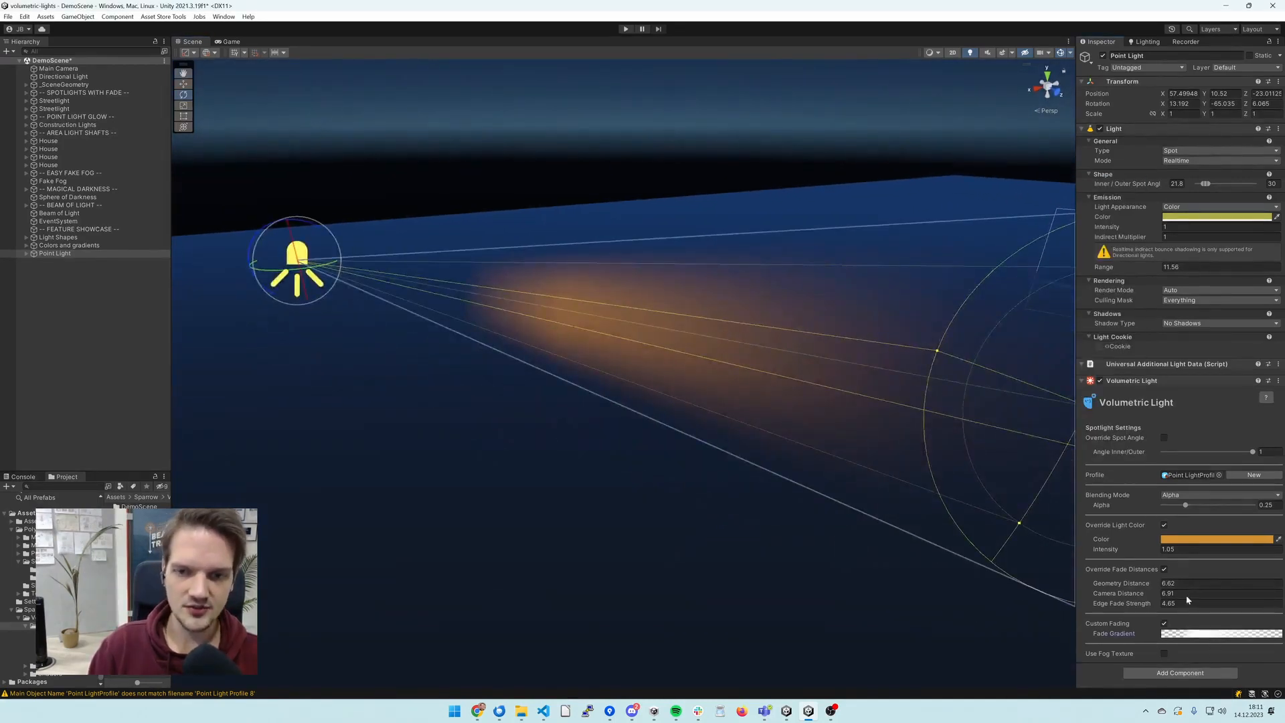
# - Try the fade gradient's Fixed mode, move the opaque alpha key to about 35.6% and return the mode to Blend
pyautogui.click(1194, 634)
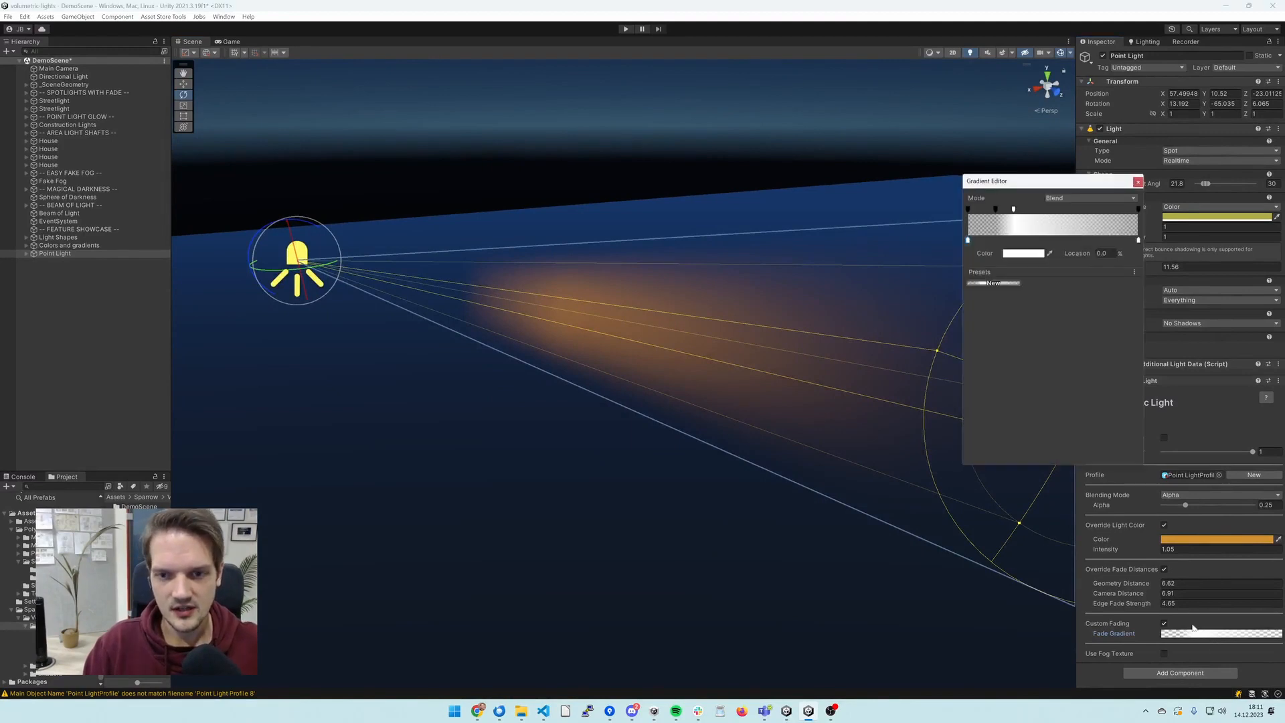
pyautogui.click(1079, 199)
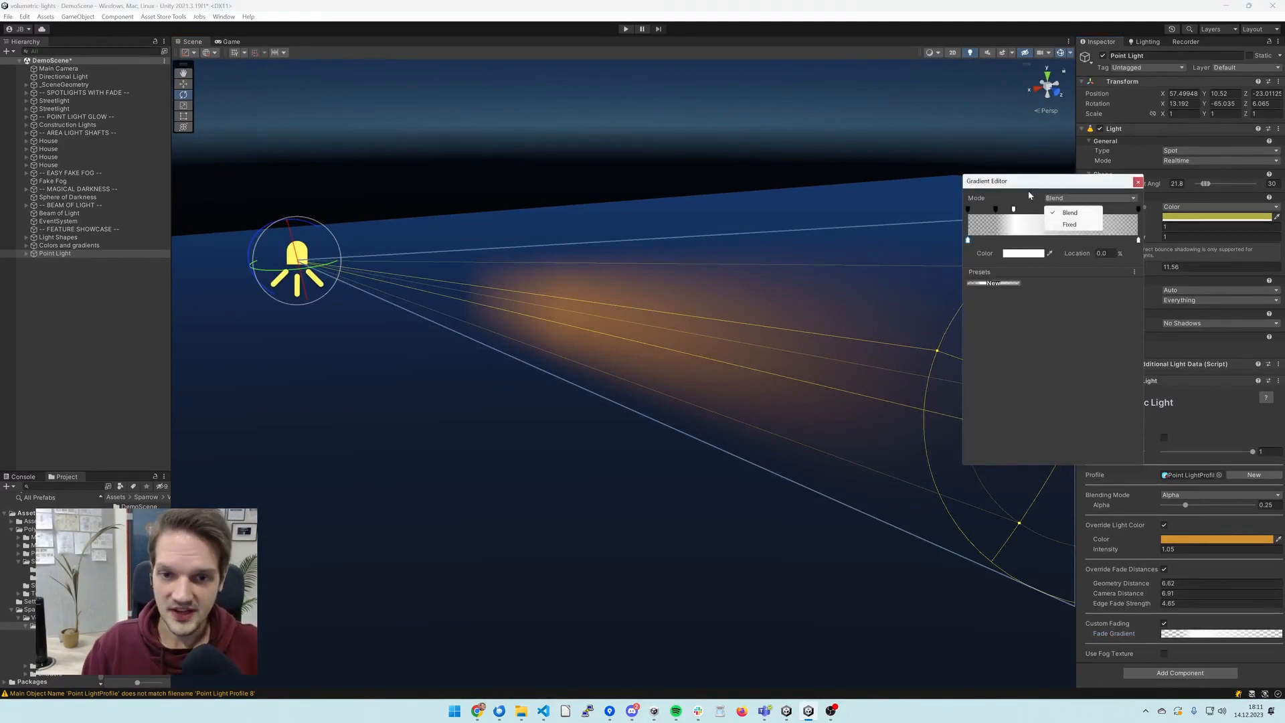
pyautogui.click(1070, 224)
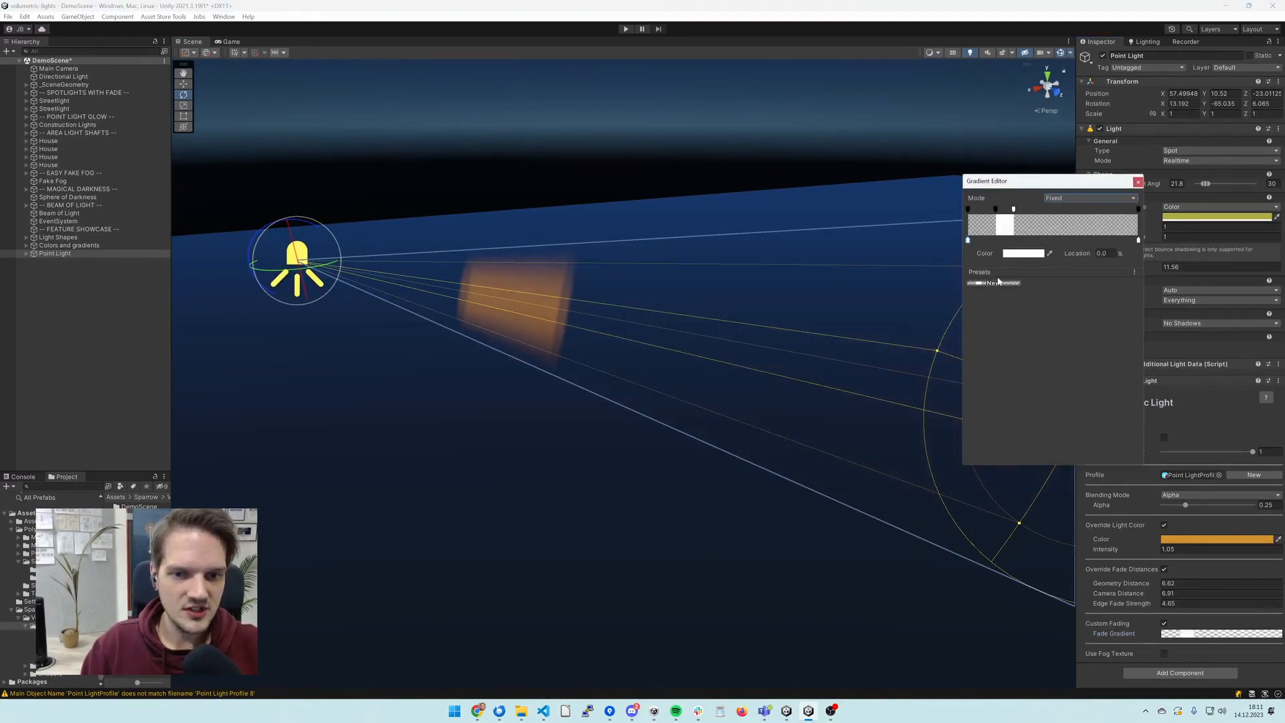
pyautogui.moveTo(1015, 213)
pyautogui.mouseDown()
pyautogui.moveTo(1045, 217)
pyautogui.moveTo(1000, 217)
pyautogui.moveTo(1047, 215)
pyautogui.moveTo(1030, 214)
pyautogui.mouseUp()
pyautogui.click(1089, 200)
pyautogui.click(1072, 209)
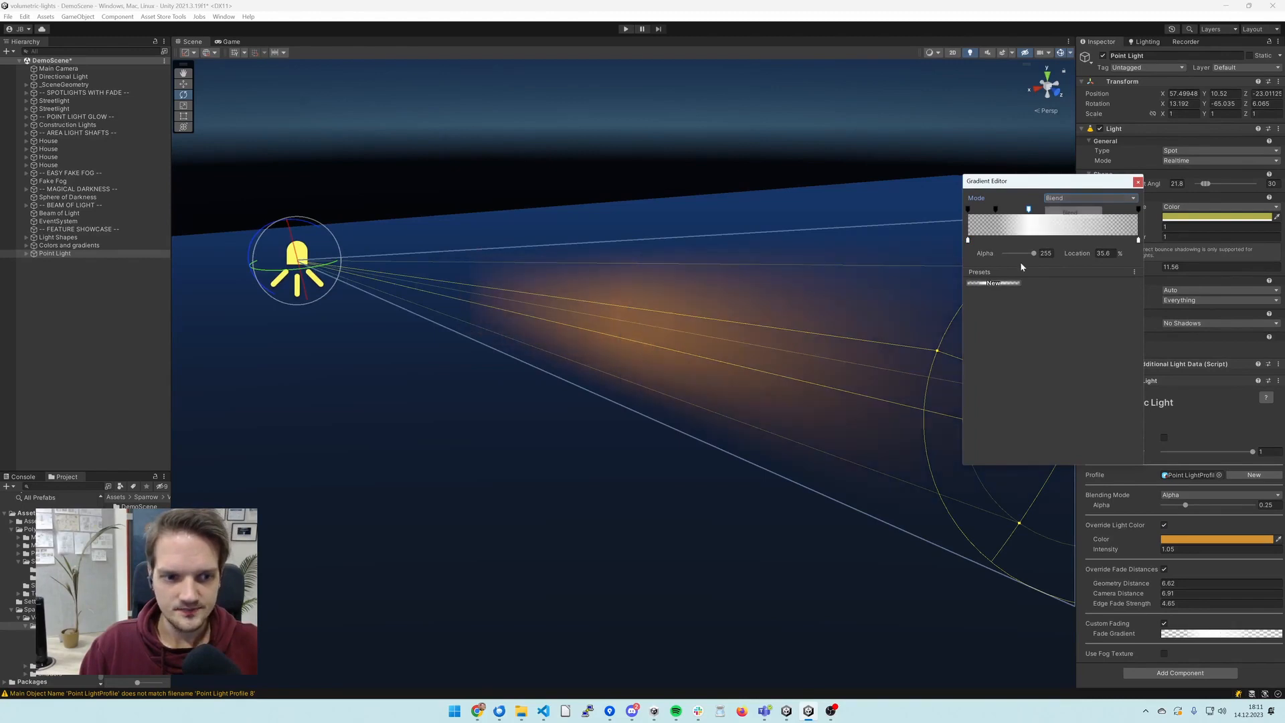
# - Move the fade gradient's inner transparent key to about 7.8% and add an alpha key of 154 at about 92.4%
pyautogui.moveTo(996, 210); pyautogui.dragTo(984, 212)
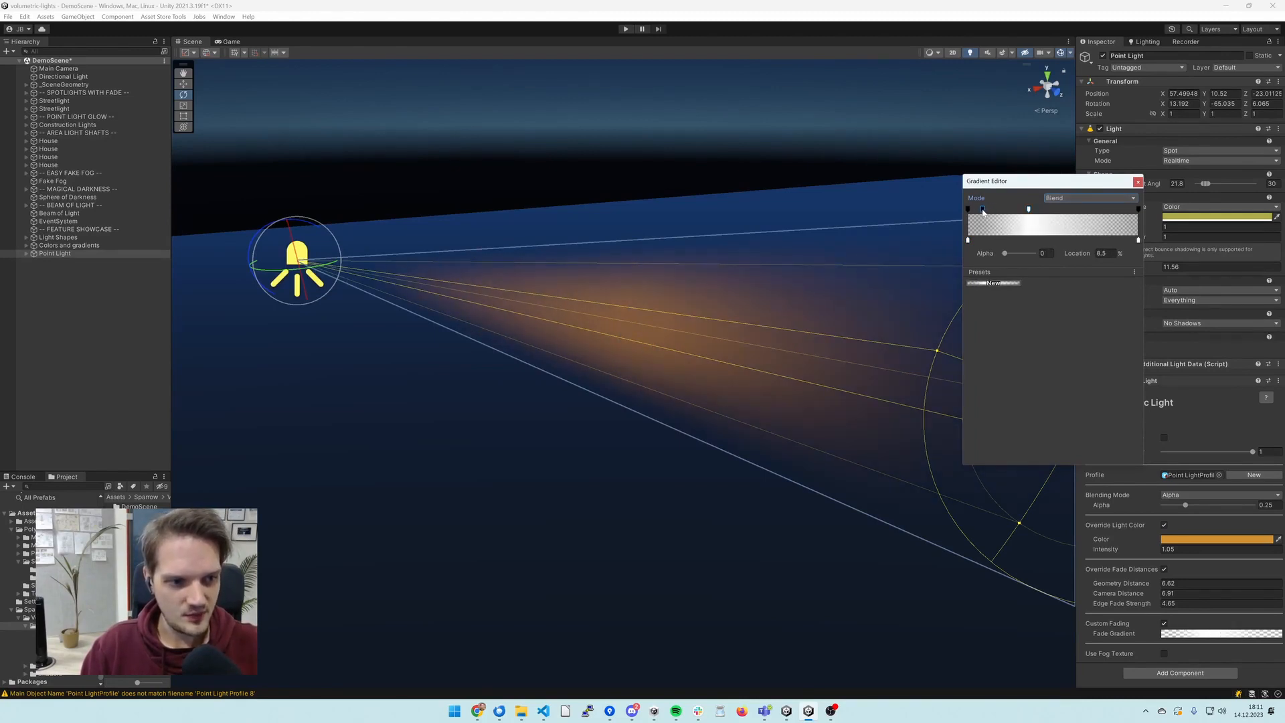
pyautogui.click(1029, 210)
pyautogui.click(1127, 209)
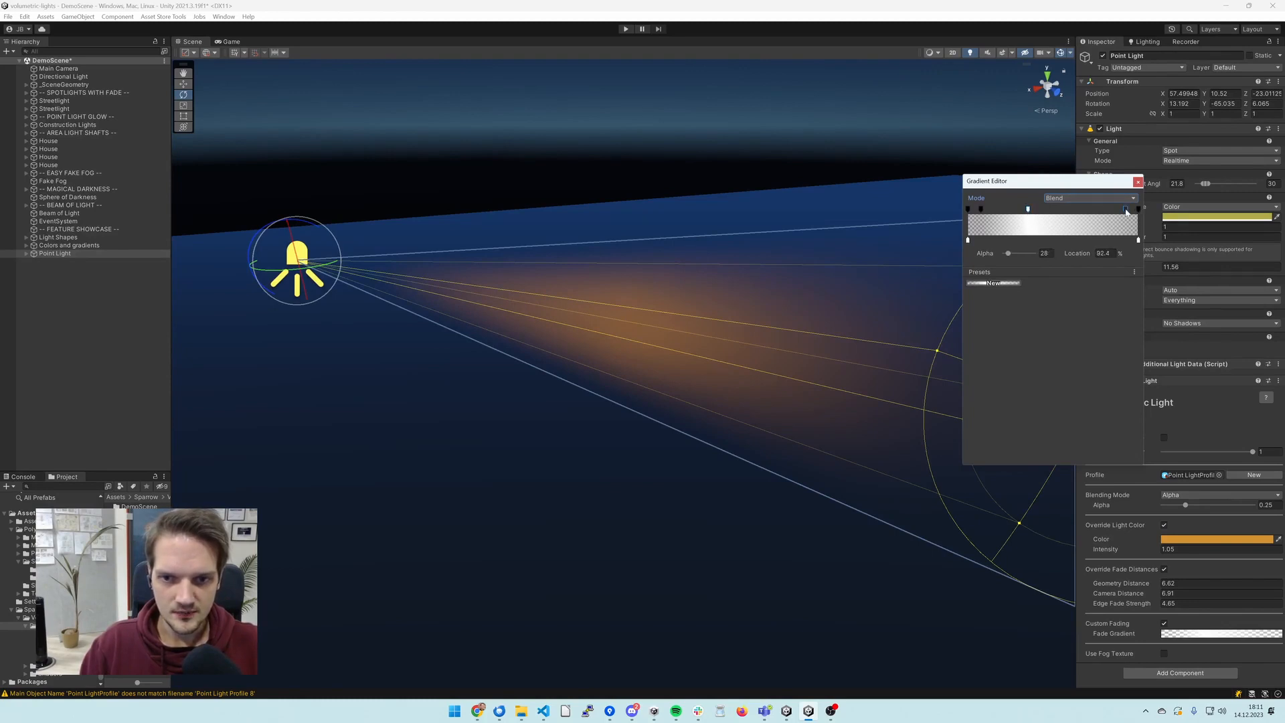
pyautogui.moveTo(1008, 254); pyautogui.dragTo(1024, 256)
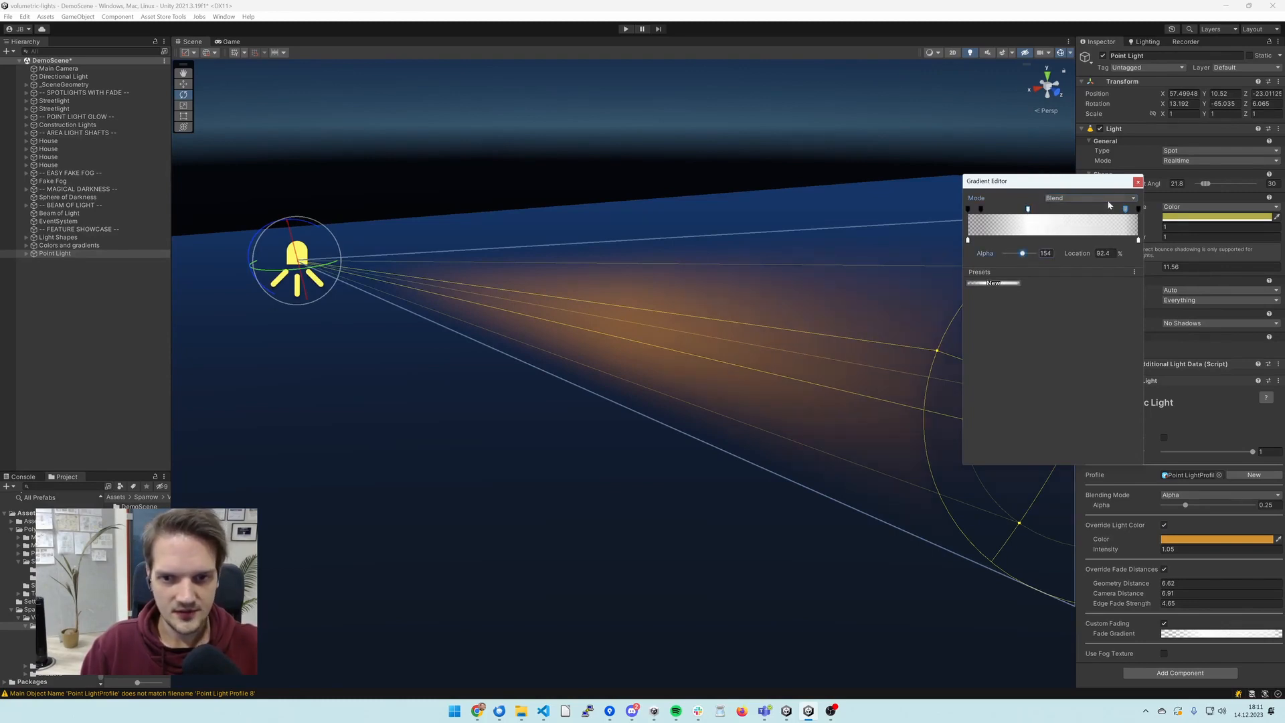
pyautogui.click(1138, 181)
pyautogui.click(883, 175)
pyautogui.moveTo(884, 174); pyautogui.dragTo(802, 161, button='right')
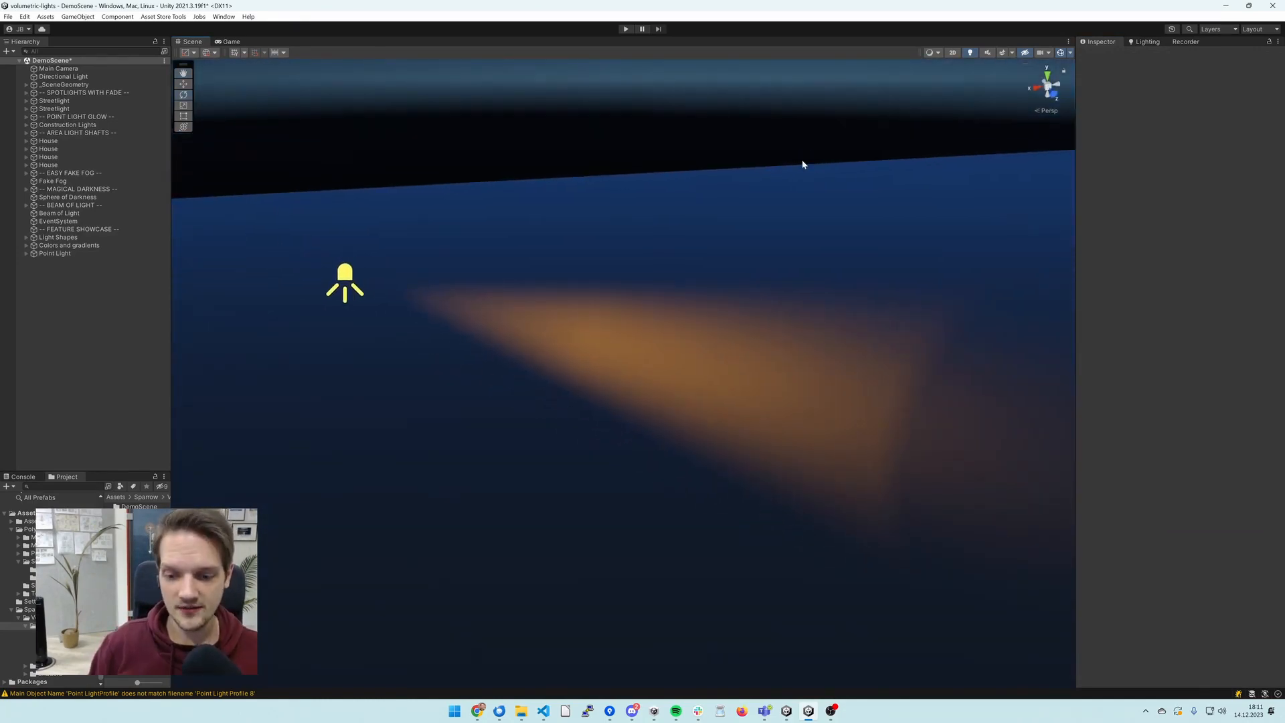
# - Enable the fog texture on the point light's volumetric light and assign the Rock019_1K_Displacement texture
pyautogui.click(56, 253)
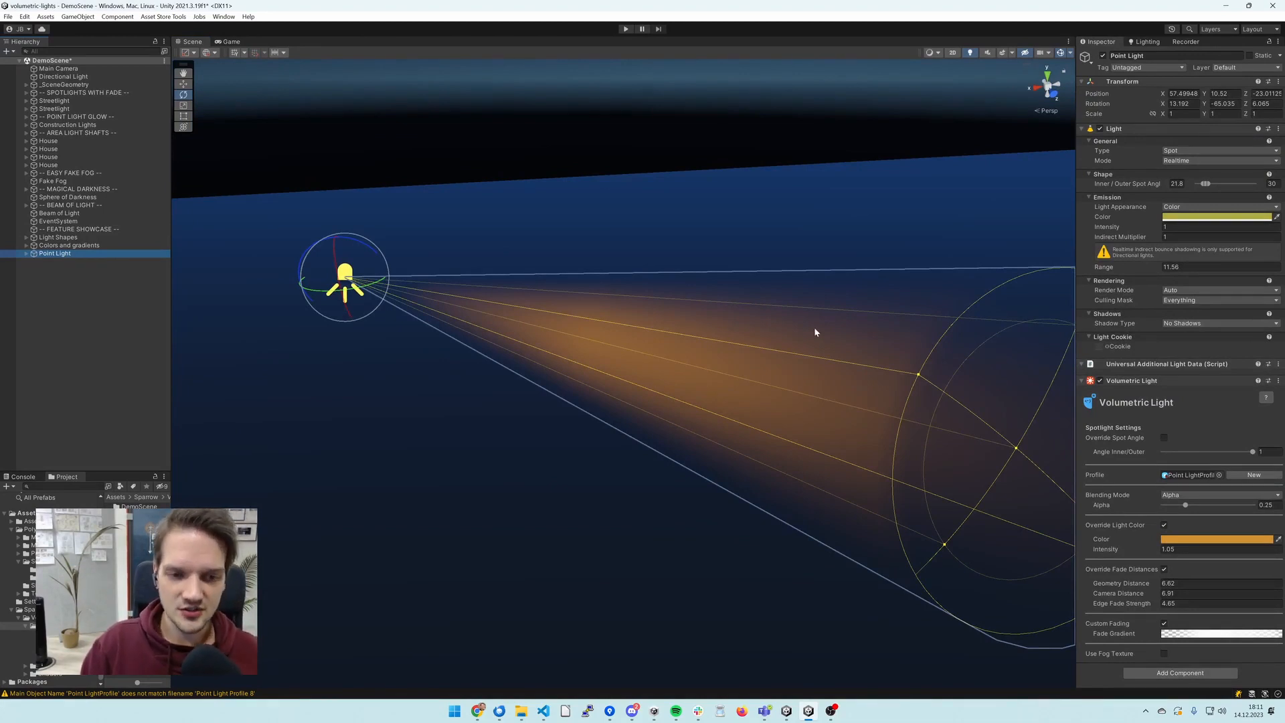
pyautogui.click(1165, 654)
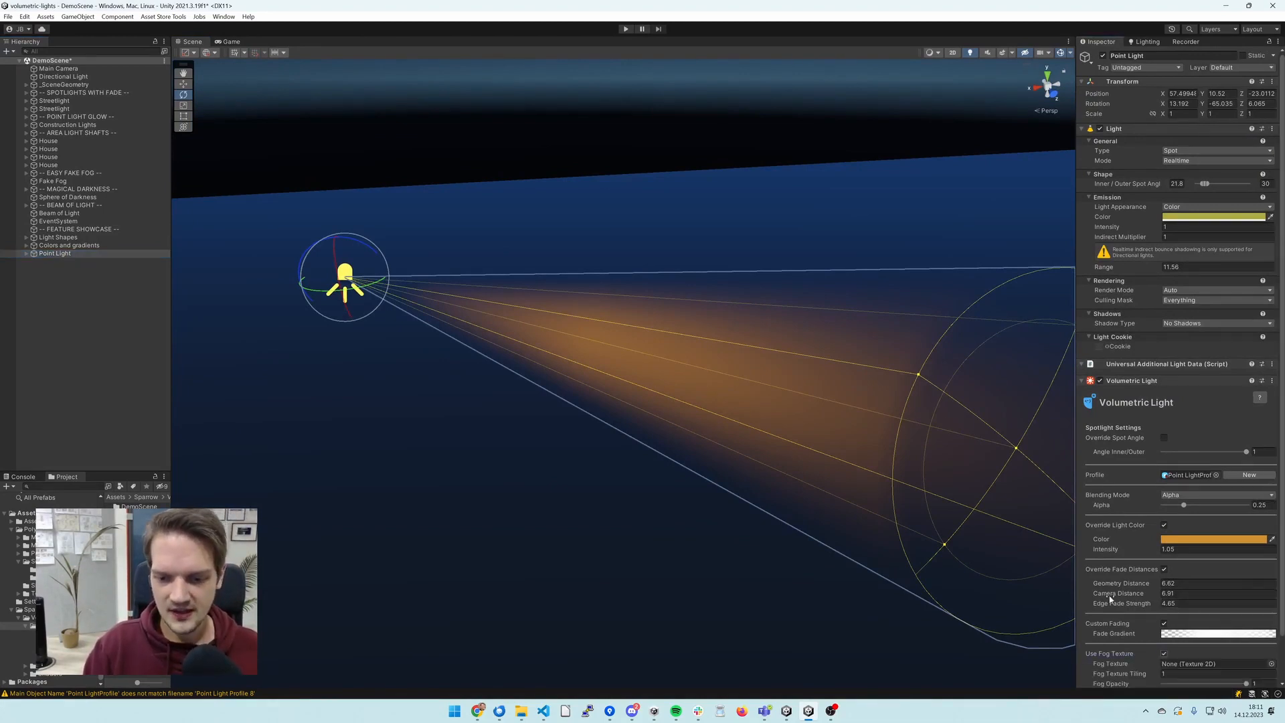
pyautogui.scroll(-2, 1110, 596)
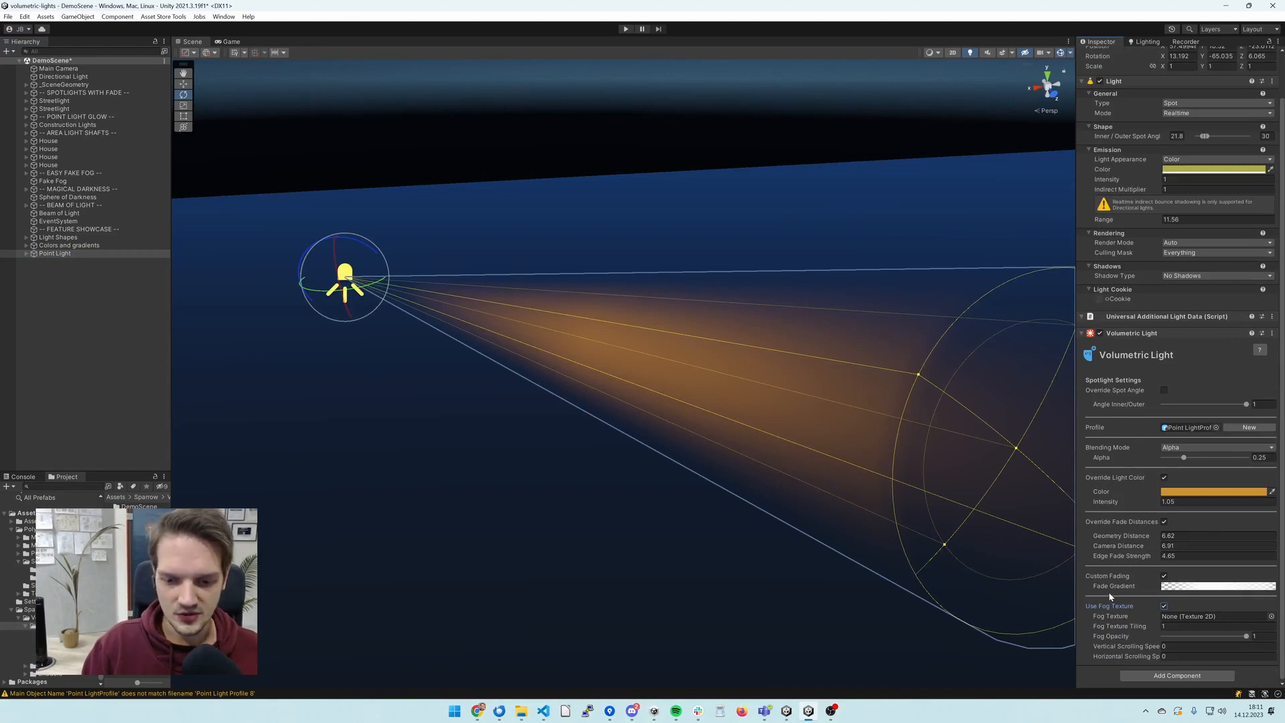
pyautogui.click(1271, 616)
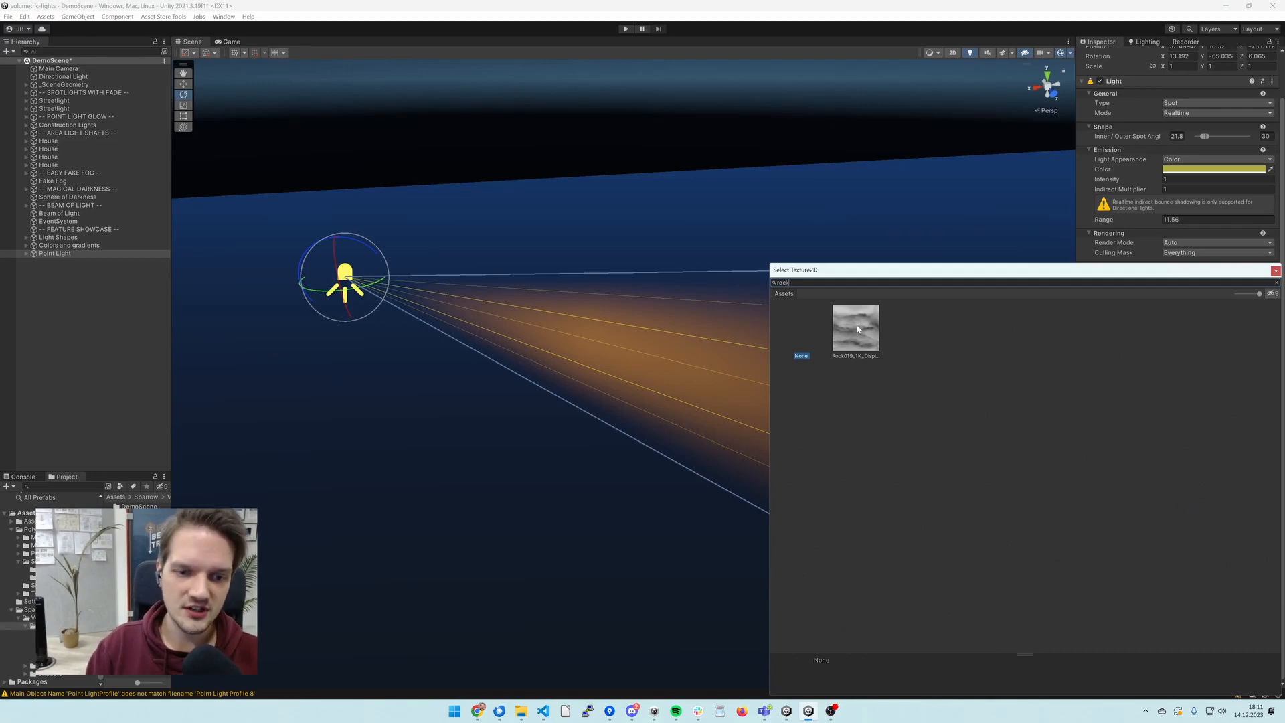
pyautogui.doubleClick(857, 328)
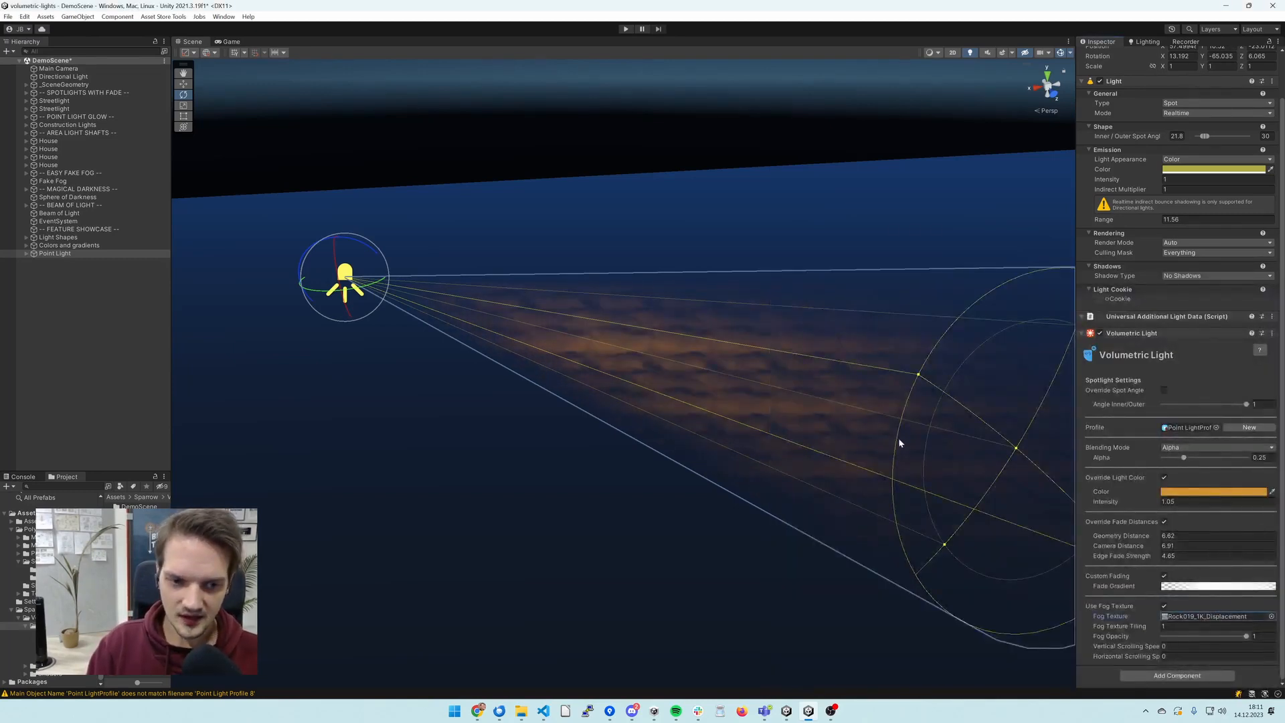
pyautogui.moveTo(900, 440)
pyautogui.mouseDown(button='right')
pyautogui.moveTo(855, 424)
pyautogui.moveTo(890, 431)
pyautogui.mouseUp(button='right')
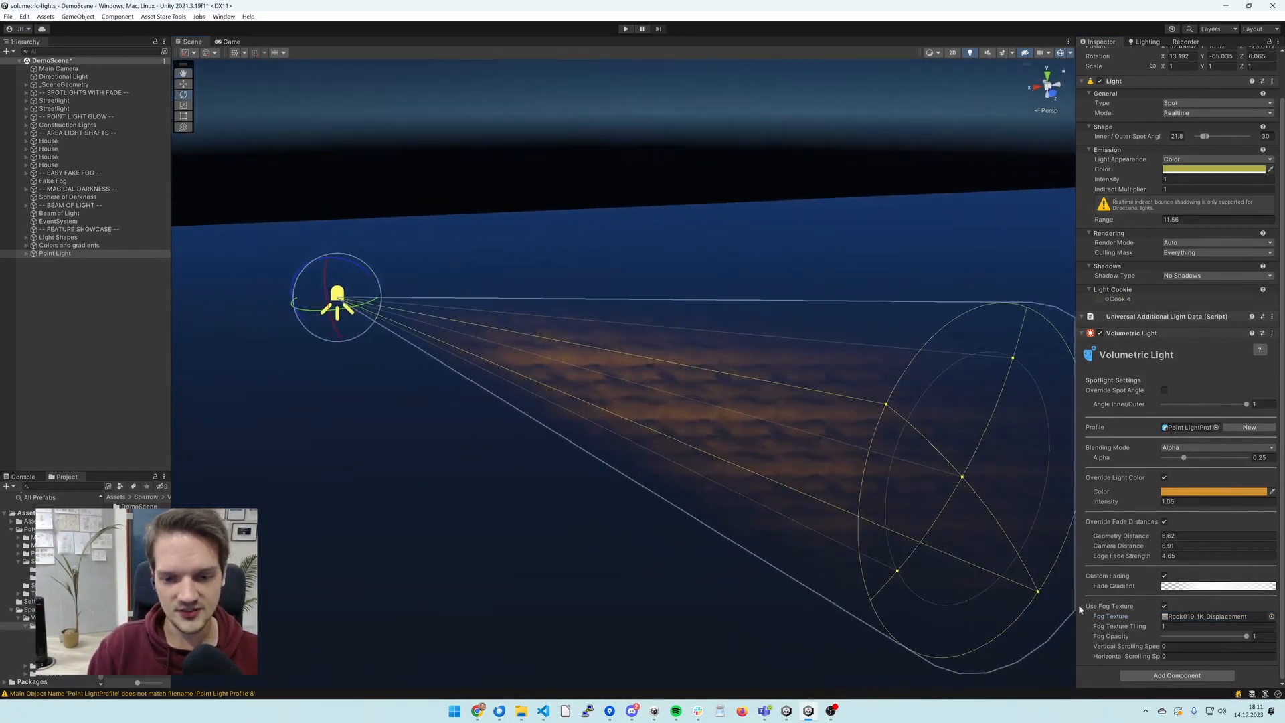
# - Set the fog texture tiling to 0.2 and check the beam with the light deselected
pyautogui.click(1175, 628)
pyautogui.write('.2')
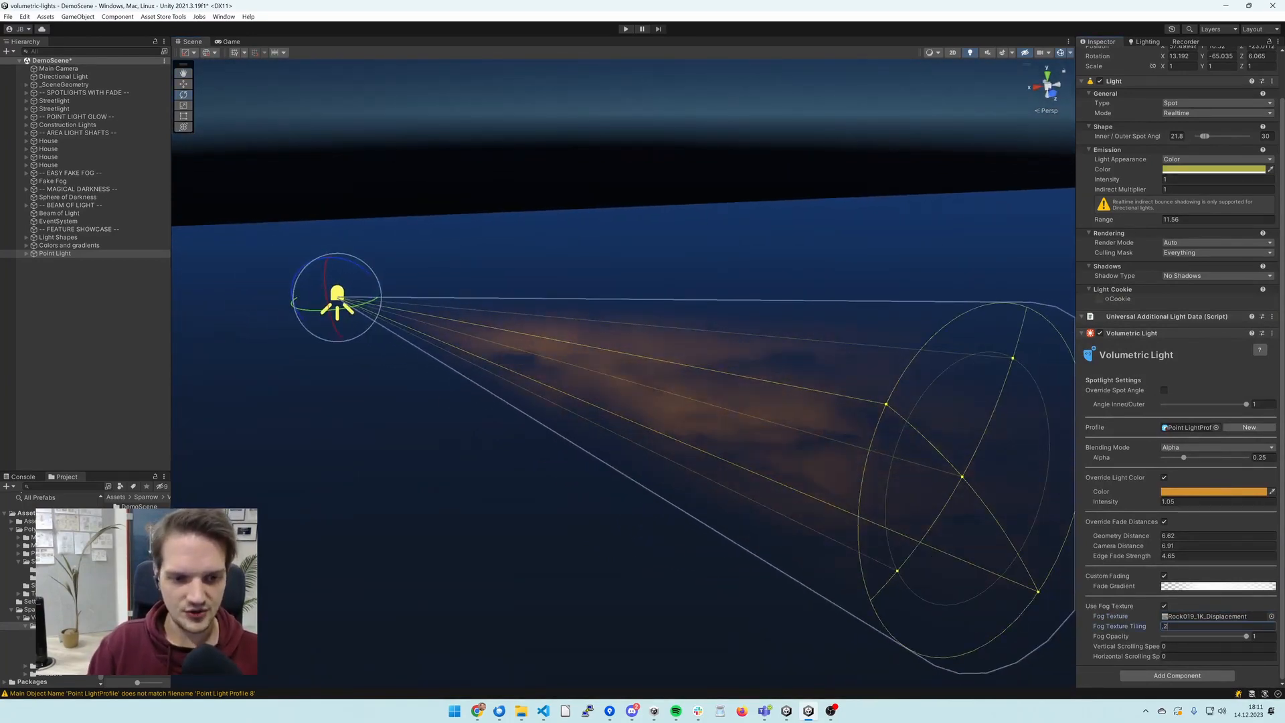
pyautogui.press('Return')
pyautogui.moveTo(795, 445); pyautogui.dragTo(790, 418, button='right')
pyautogui.click(812, 212)
pyautogui.moveTo(831, 232); pyautogui.dragTo(841, 267, button='right')
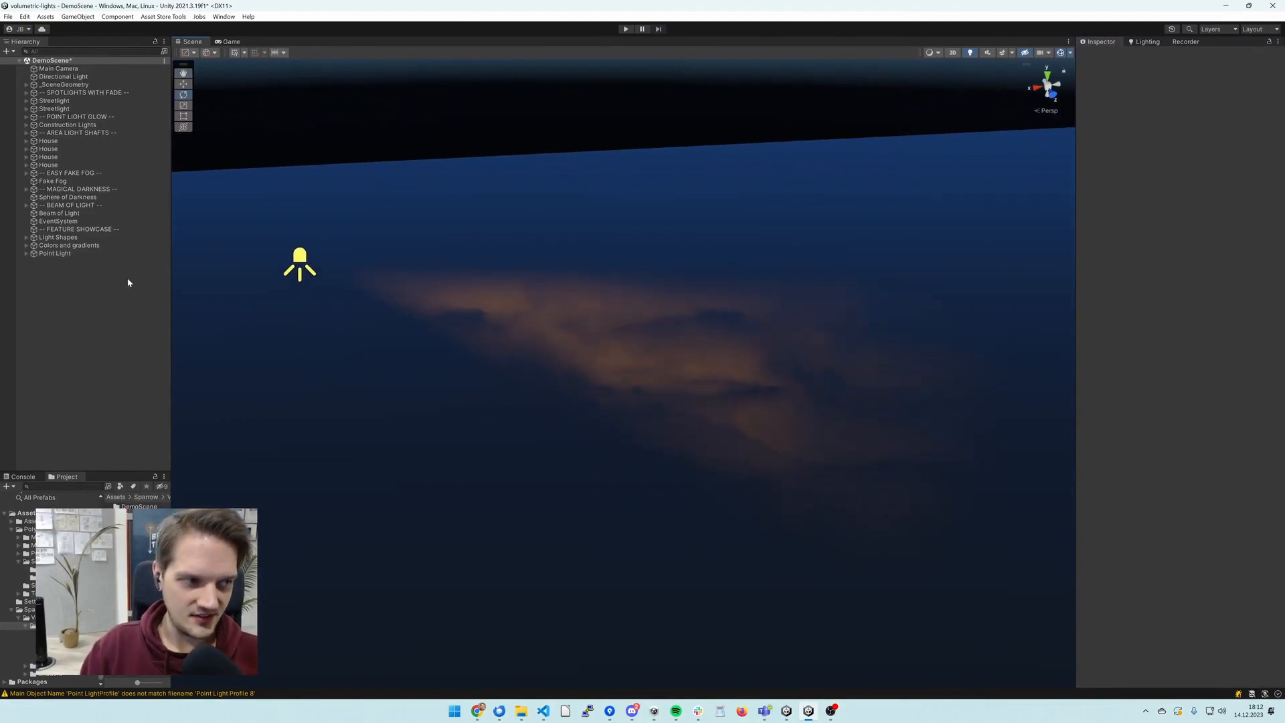
# - Set the point light's fog texture vertical scrolling speed to 10 and horizontal scrolling speed to 2
pyautogui.click(84, 254)
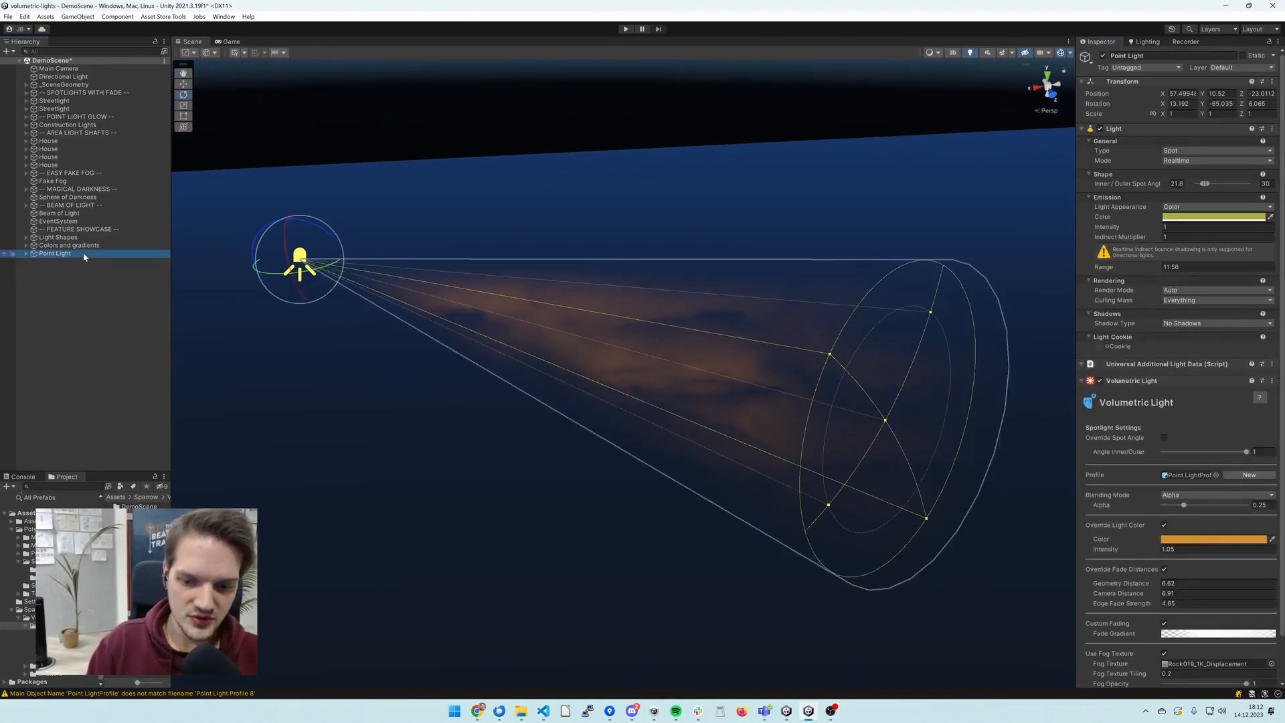
pyautogui.scroll(-3, 1138, 499)
pyautogui.click(1179, 647)
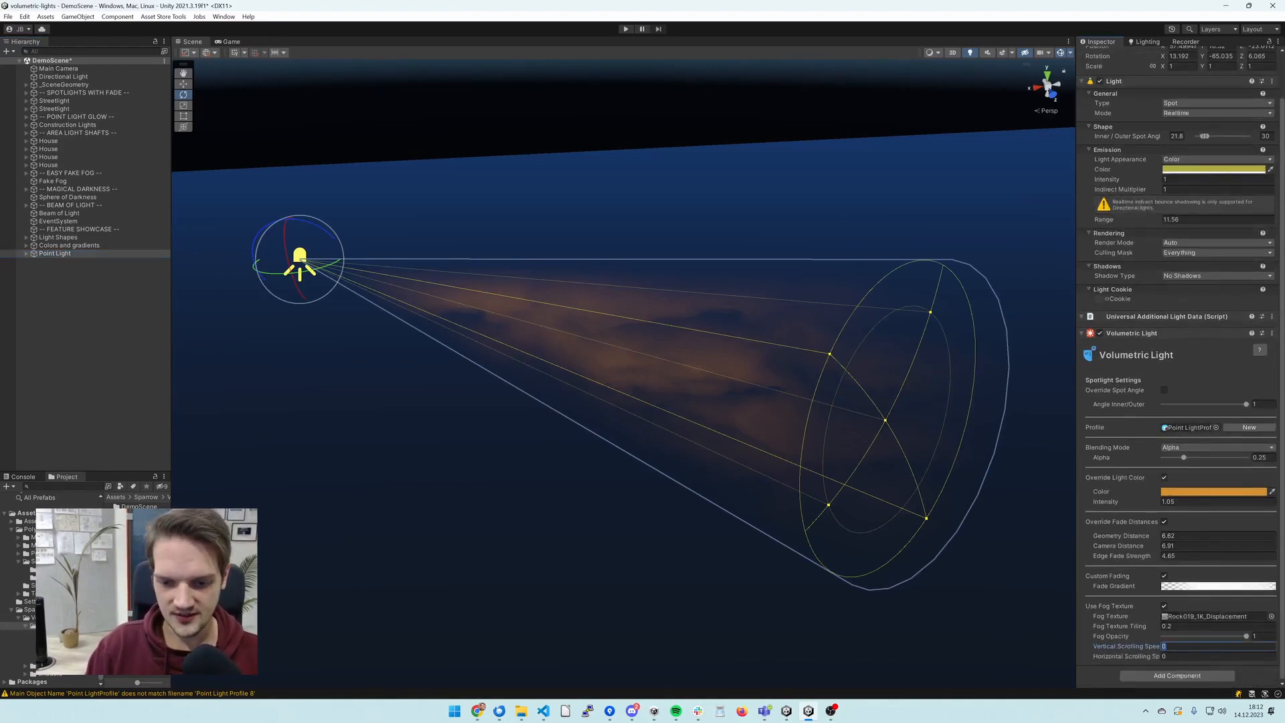
pyautogui.write('10')
pyautogui.press('Tab')
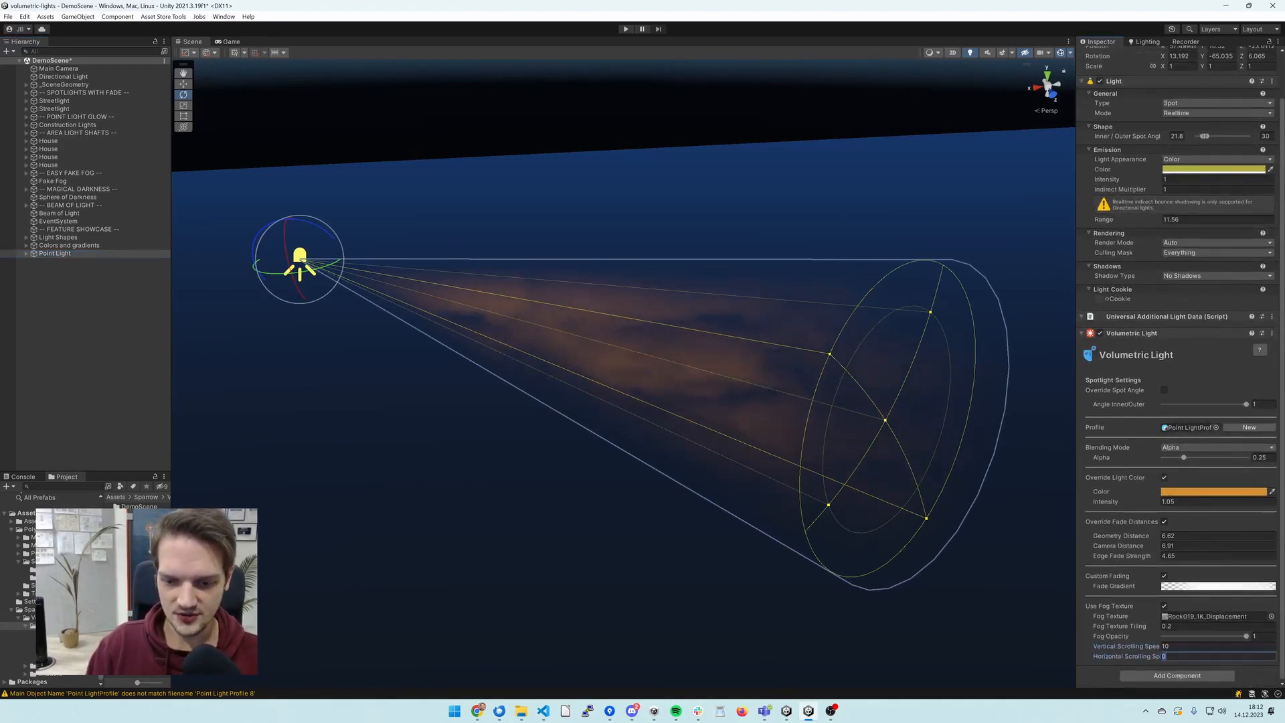
pyautogui.write('2')
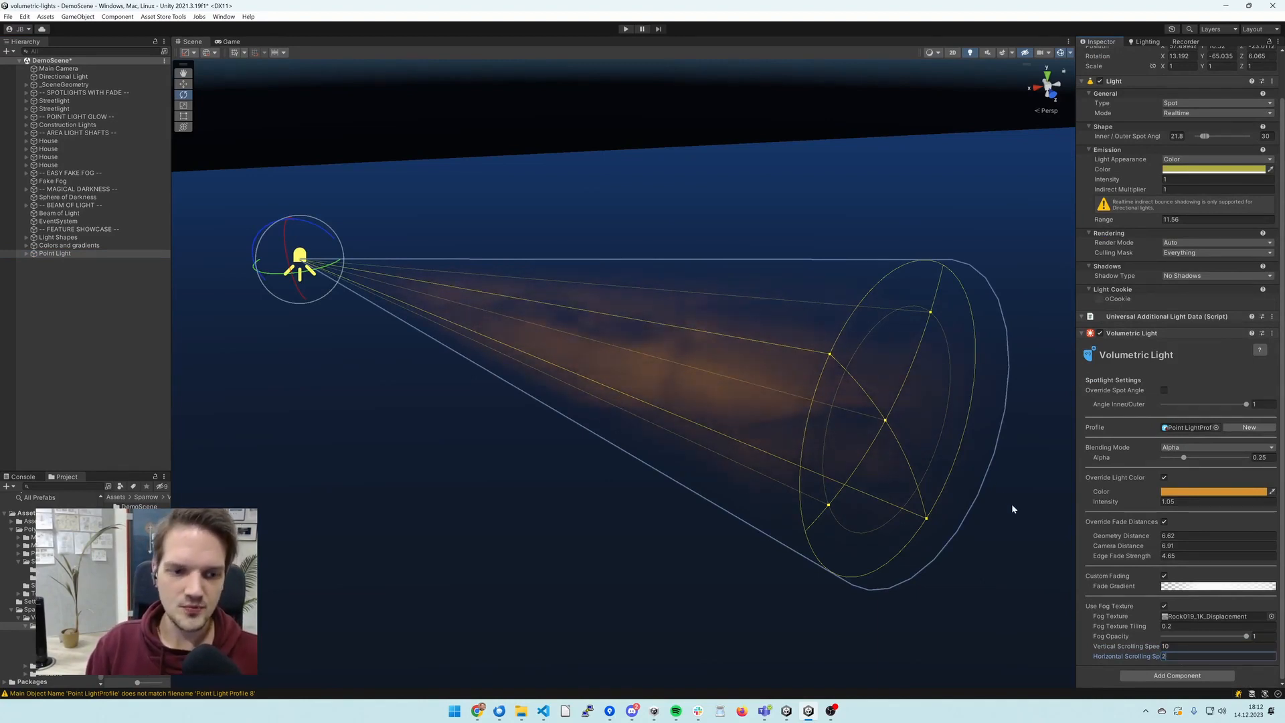
pyautogui.moveTo(1012, 503); pyautogui.dragTo(980, 489, button='right')
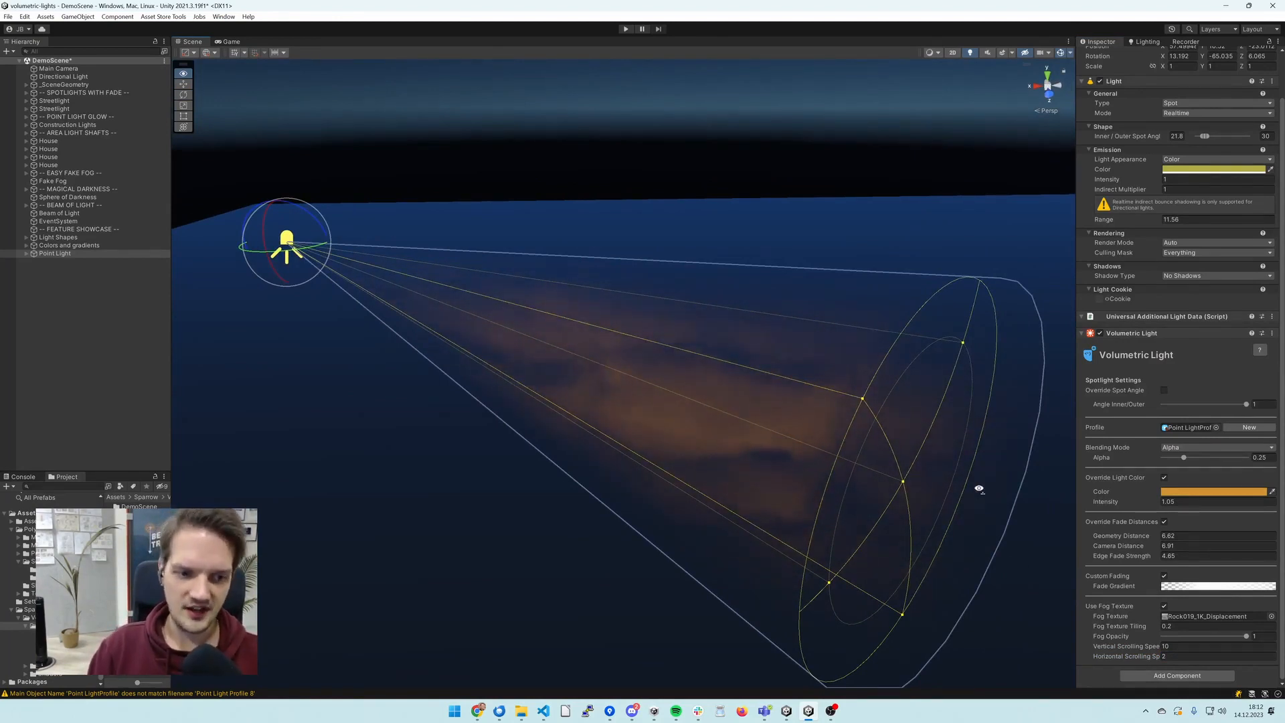
pyautogui.press('s')
pyautogui.press('a')
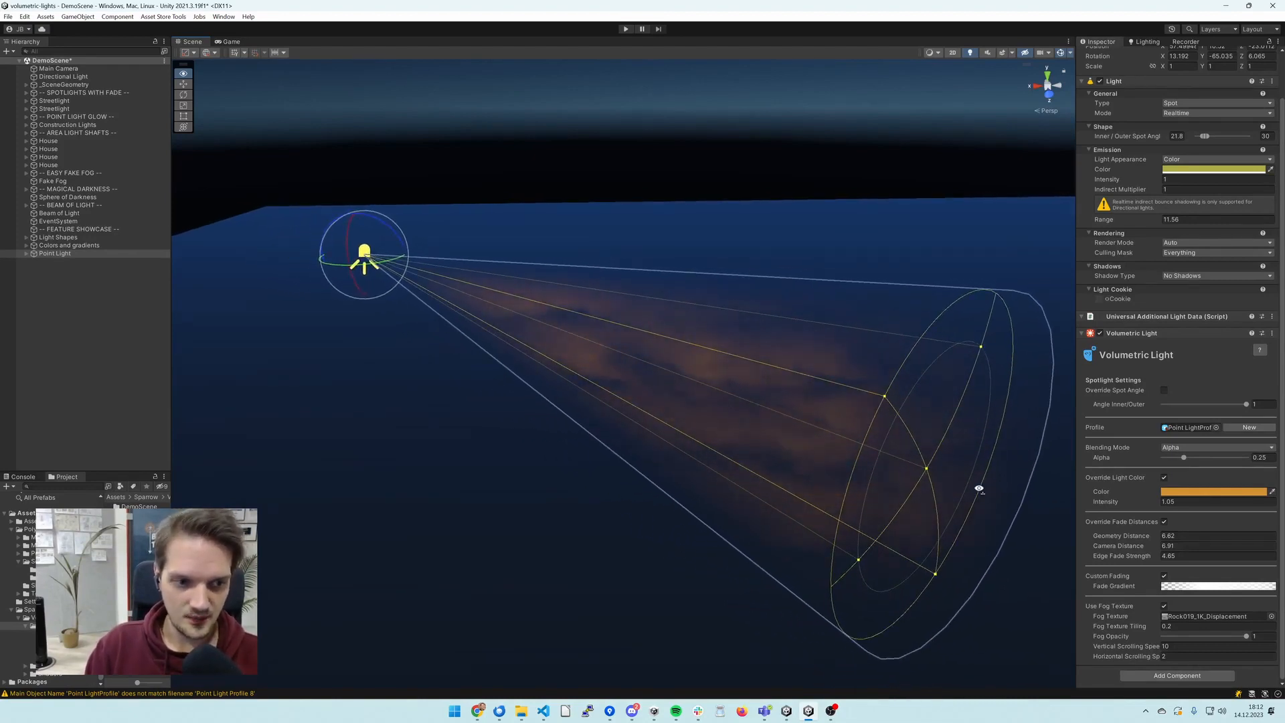
pyautogui.press('d')
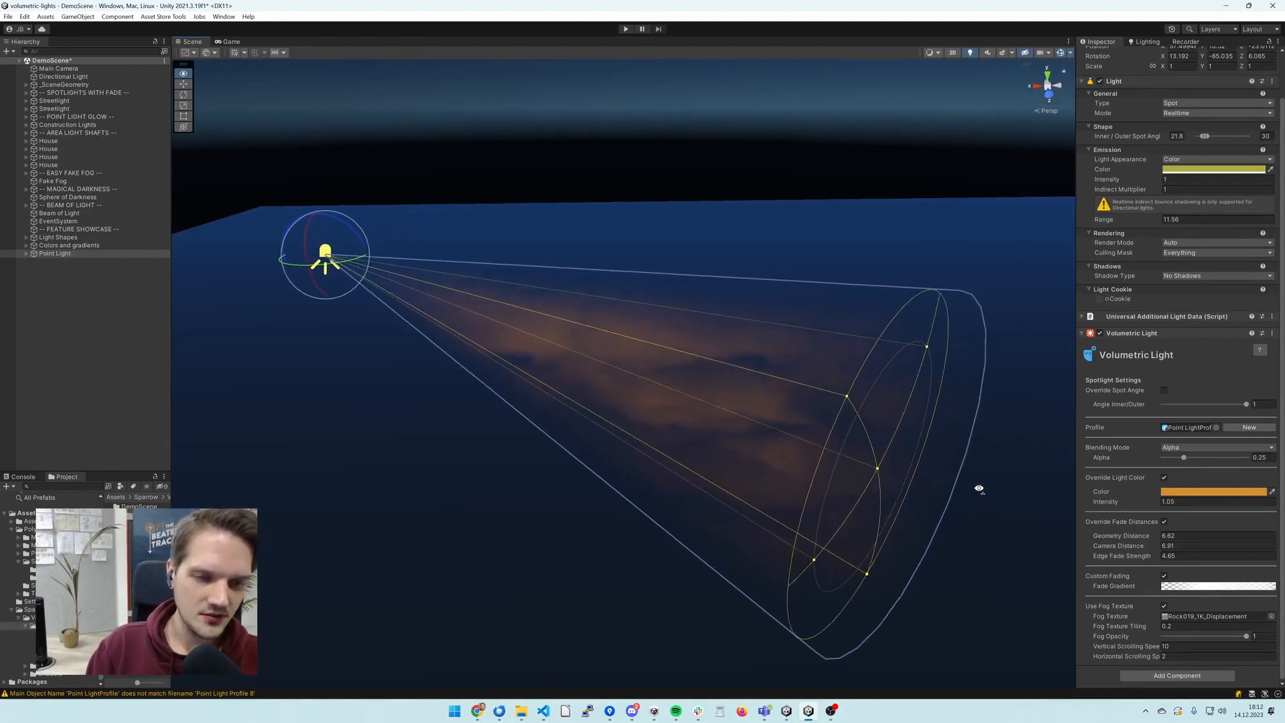
pyautogui.press('s')
pyautogui.press('a')
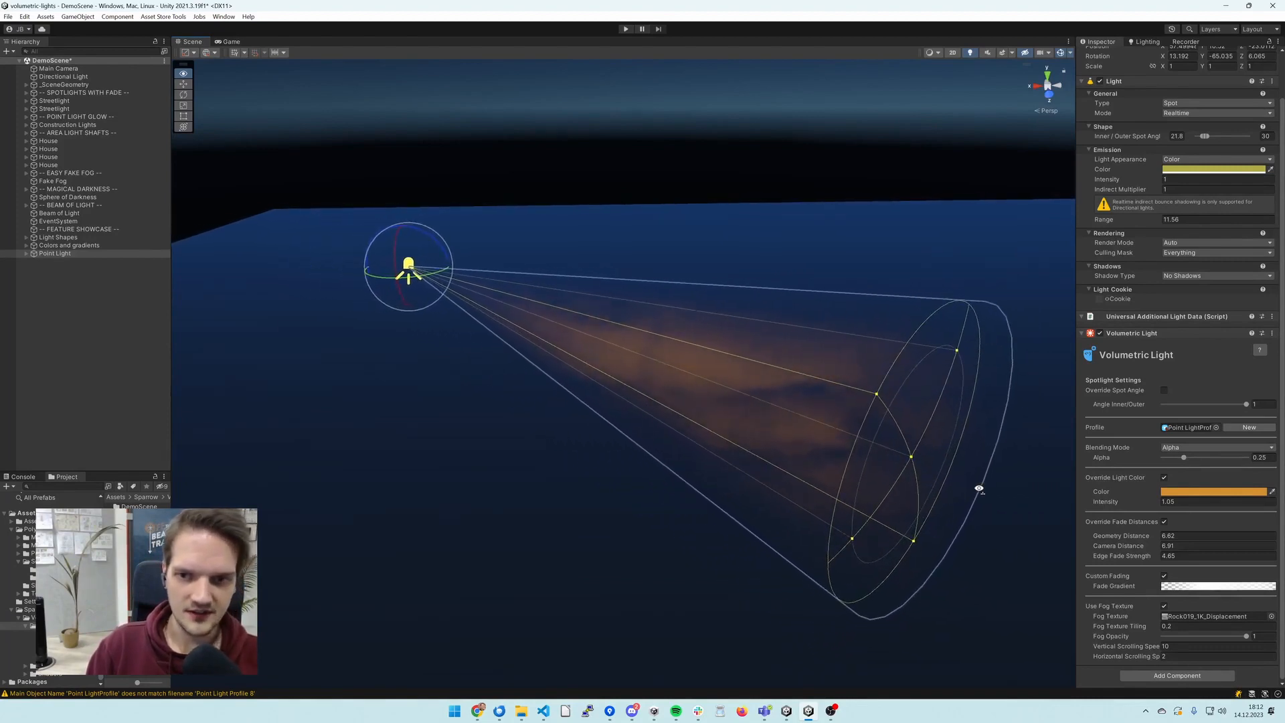
# - Change the light's type from Spot to Point and view the spherical fog glow with the light deselected
pyautogui.scroll(1, 1182, 107)
pyautogui.click(1184, 131)
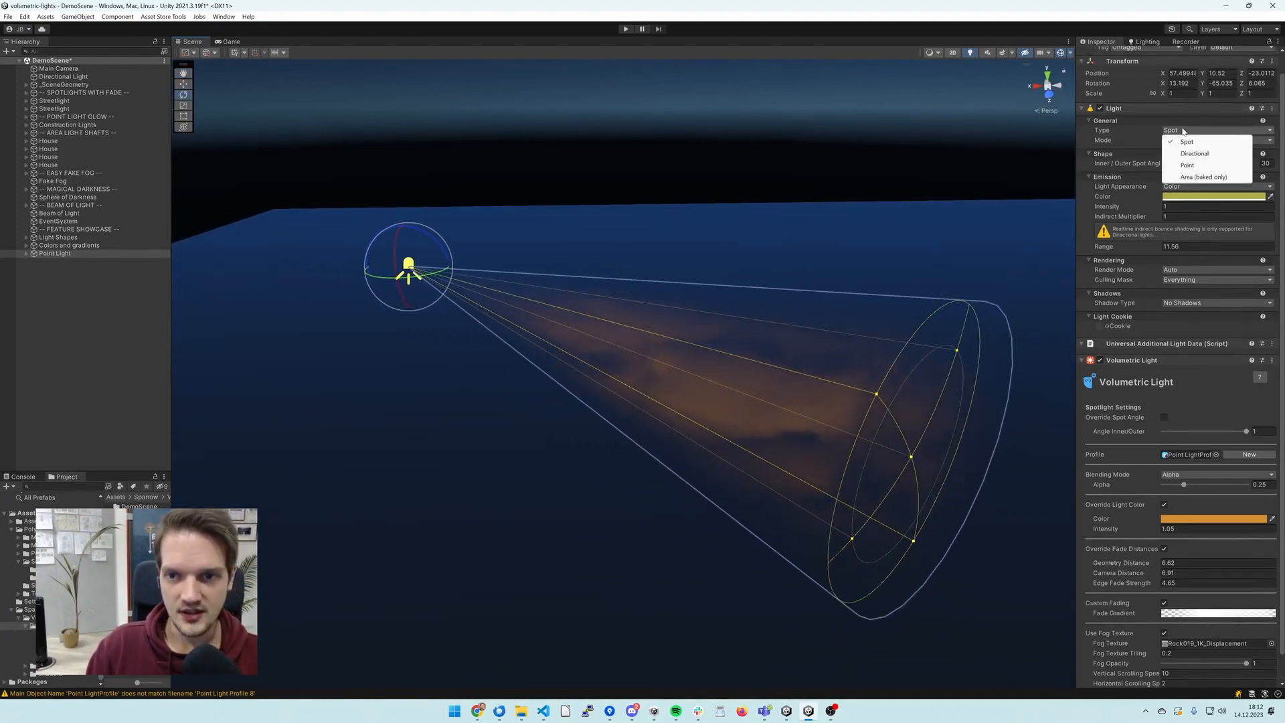
pyautogui.click(1198, 164)
pyautogui.moveTo(768, 367); pyautogui.dragTo(864, 348, button='right')
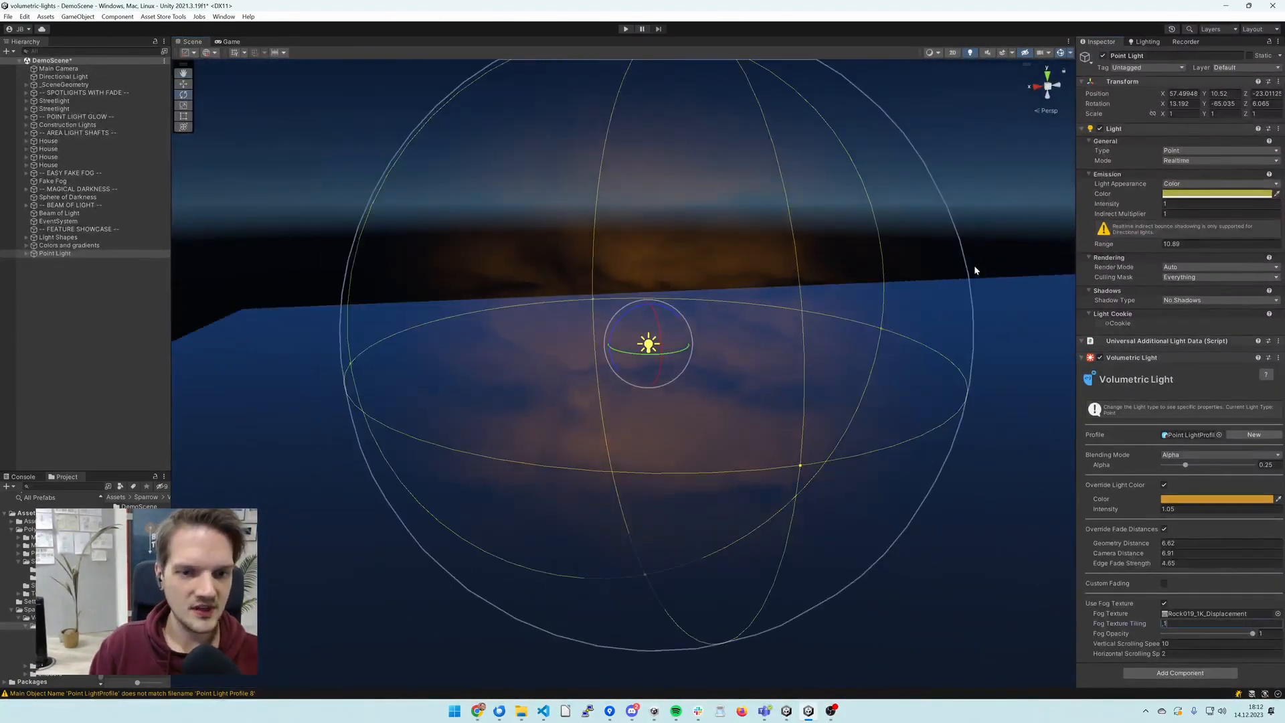
pyautogui.click(975, 268)
pyautogui.moveTo(847, 346); pyautogui.dragTo(805, 330, button='right')
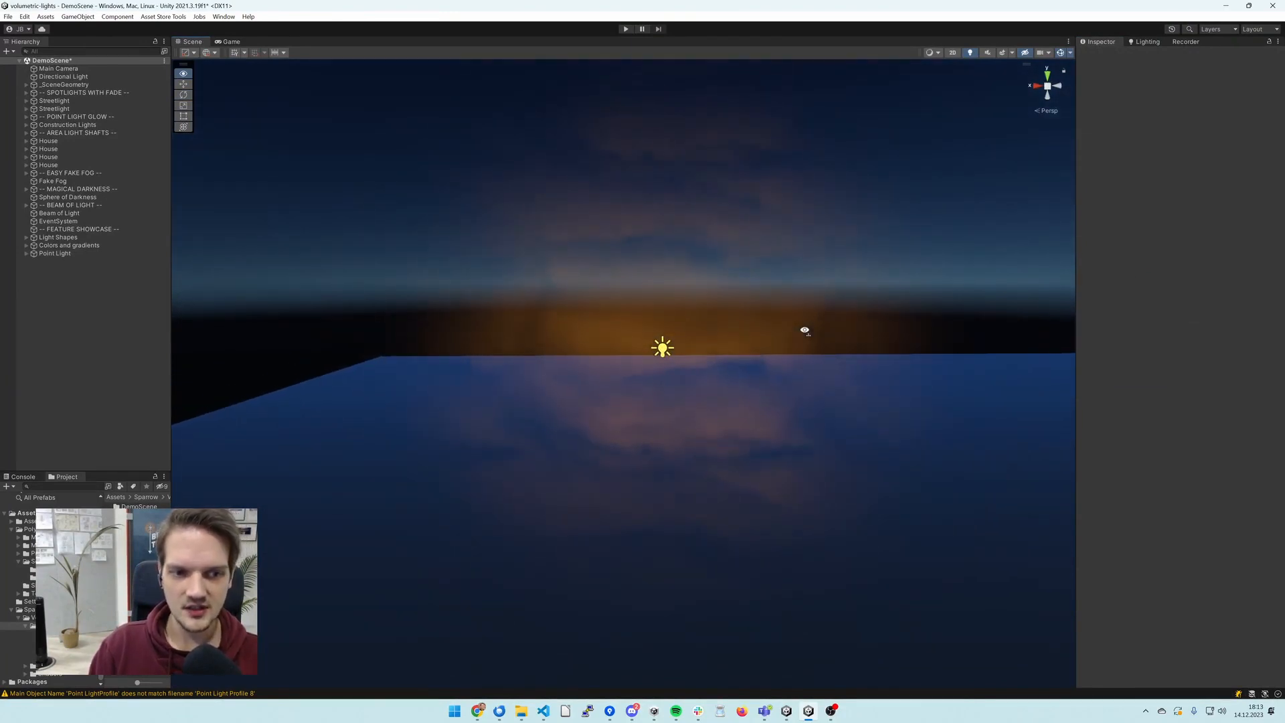
# - Select the point light and examine its spherical fog glow alongside the neighbouring point, spot and area sample lights
pyautogui.moveTo(804, 330); pyautogui.dragTo(709, 334, button='right')
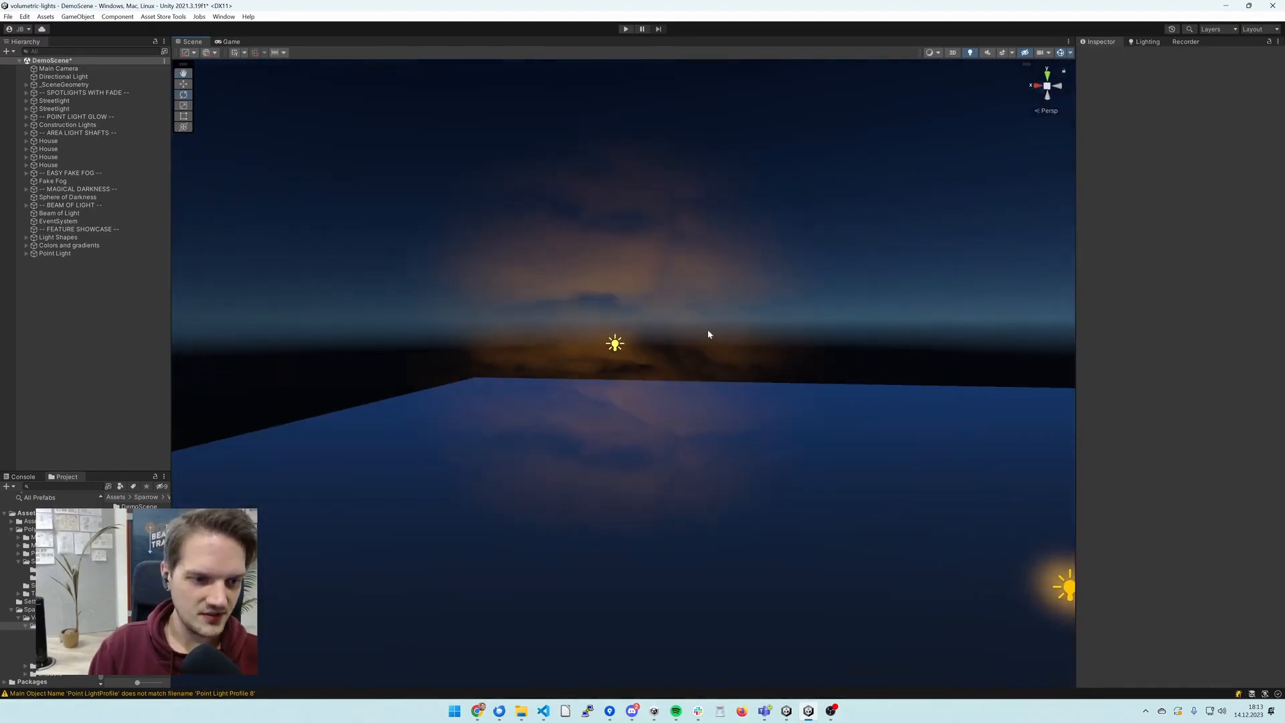
pyautogui.click(609, 346)
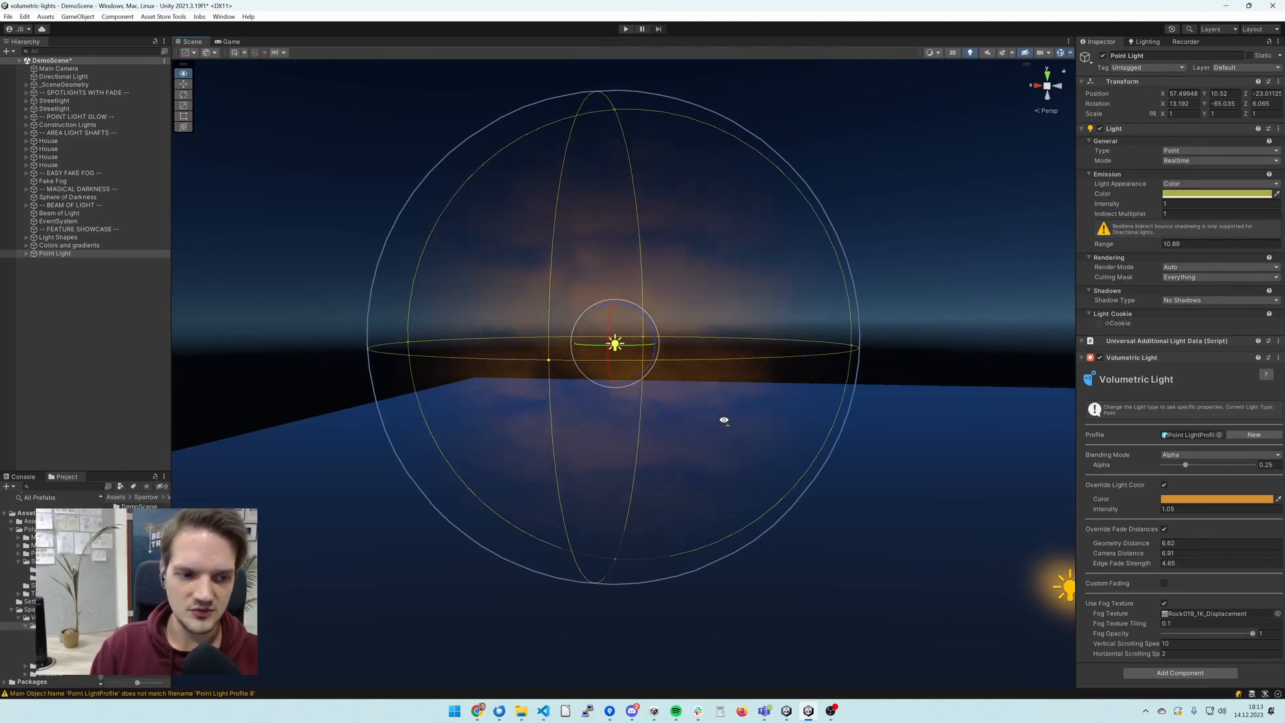
pyautogui.keyDown('alt'); pyautogui.moveTo(724, 421); pyautogui.dragTo(874, 423); pyautogui.keyUp('alt')
pyautogui.moveTo(874, 423); pyautogui.dragTo(863, 430, button='right')
pyautogui.press('d')
pyautogui.press('w')
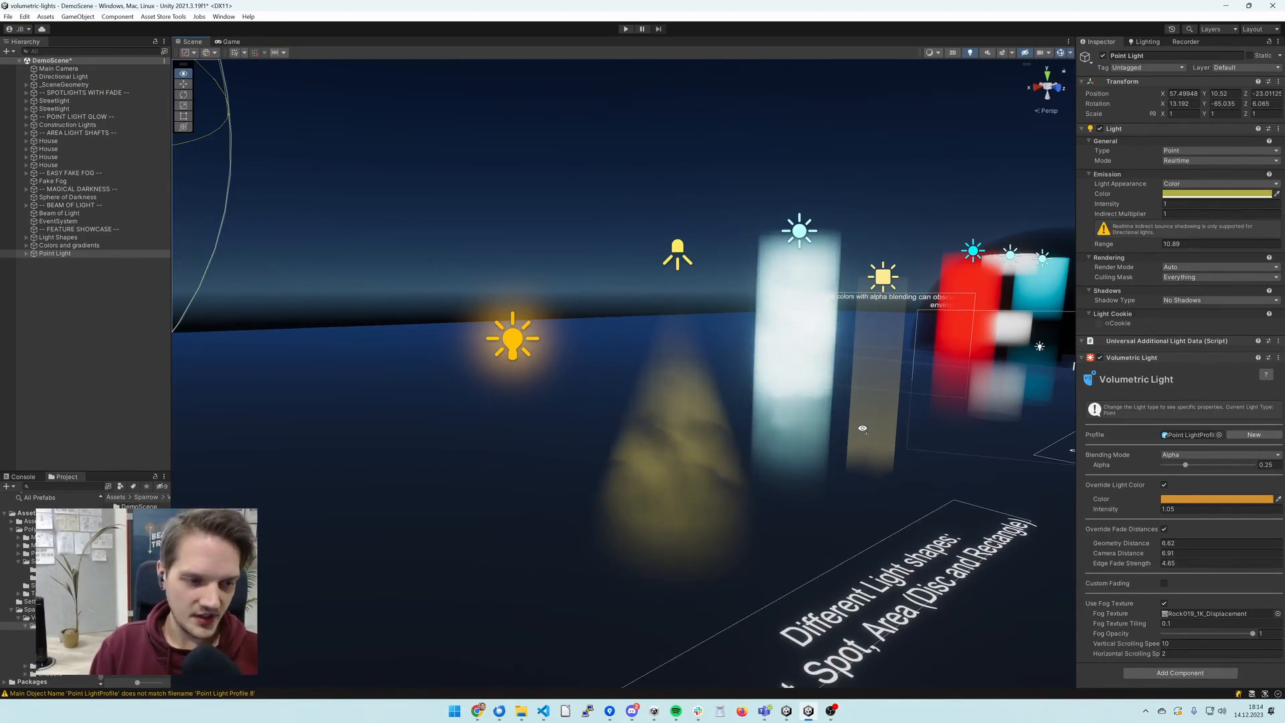
pyautogui.press('d')
pyautogui.moveTo(862, 429); pyautogui.dragTo(823, 428, button='right')
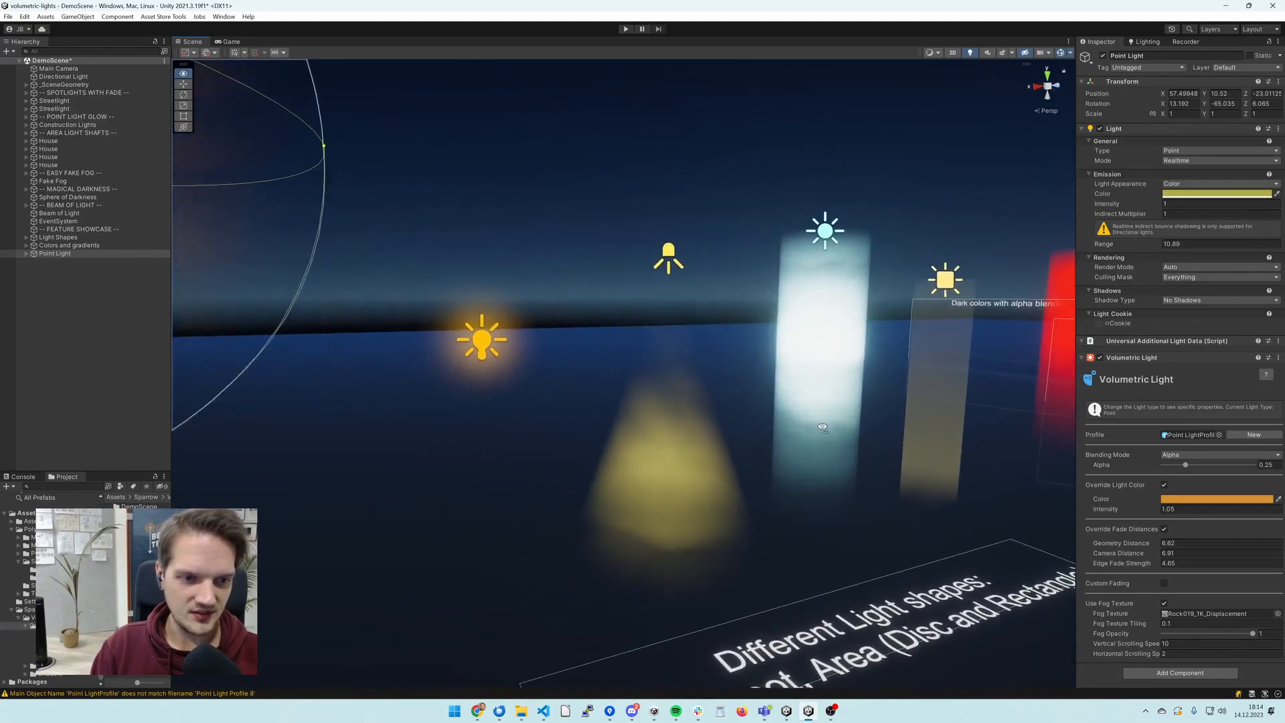
# - Inspect the Point Light's LightVolume child object around its sphere mesh and reselect the parent Point Light
pyautogui.click(26, 253)
pyautogui.click(62, 262)
pyautogui.moveTo(541, 317); pyautogui.dragTo(461, 268, button='right')
pyautogui.press('a')
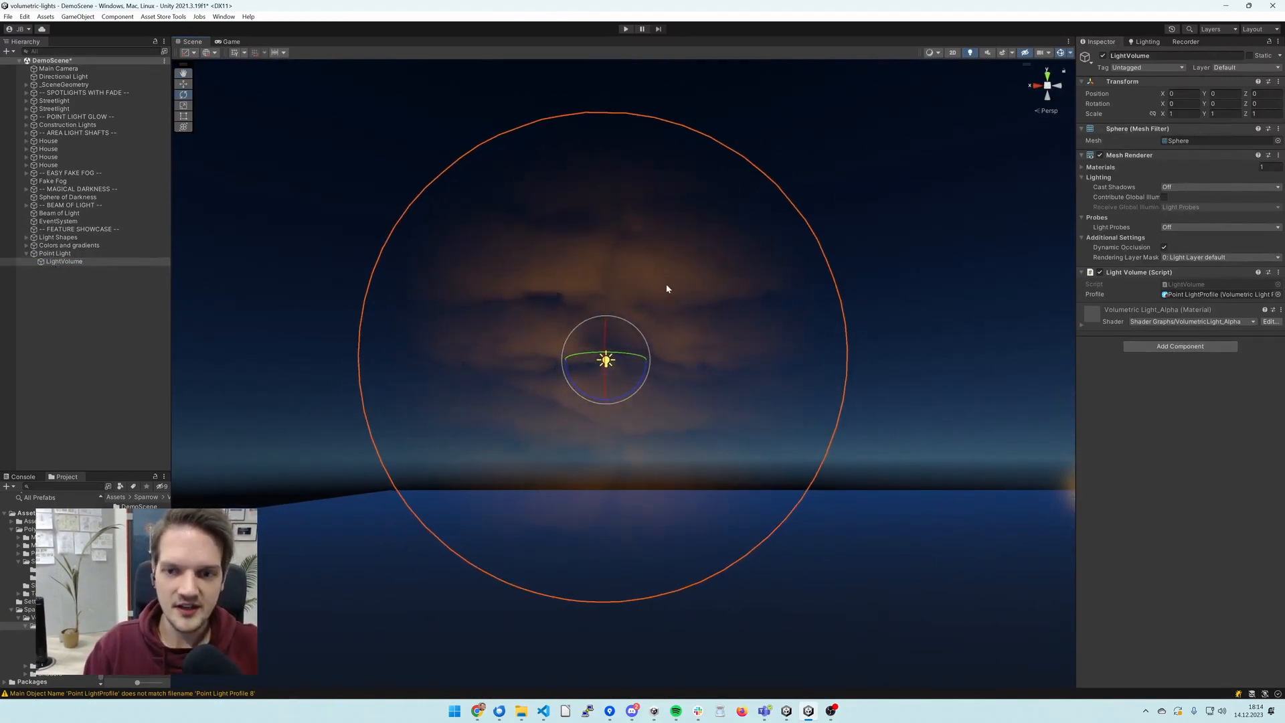
pyautogui.click(64, 255)
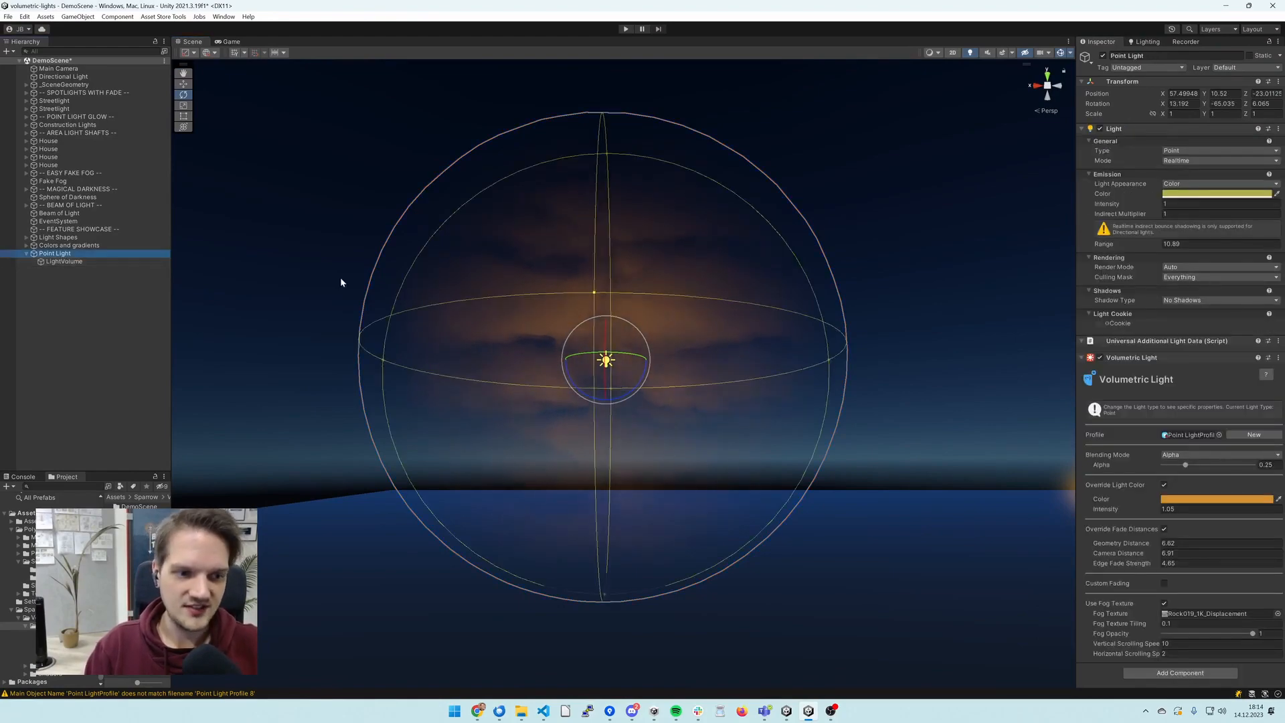
# - Review the showcase of point, spot, disc and rectangle light shapes and return to the selected point light's fog sphere
pyautogui.moveTo(598, 323); pyautogui.dragTo(640, 361, button='right')
pyautogui.press('w')
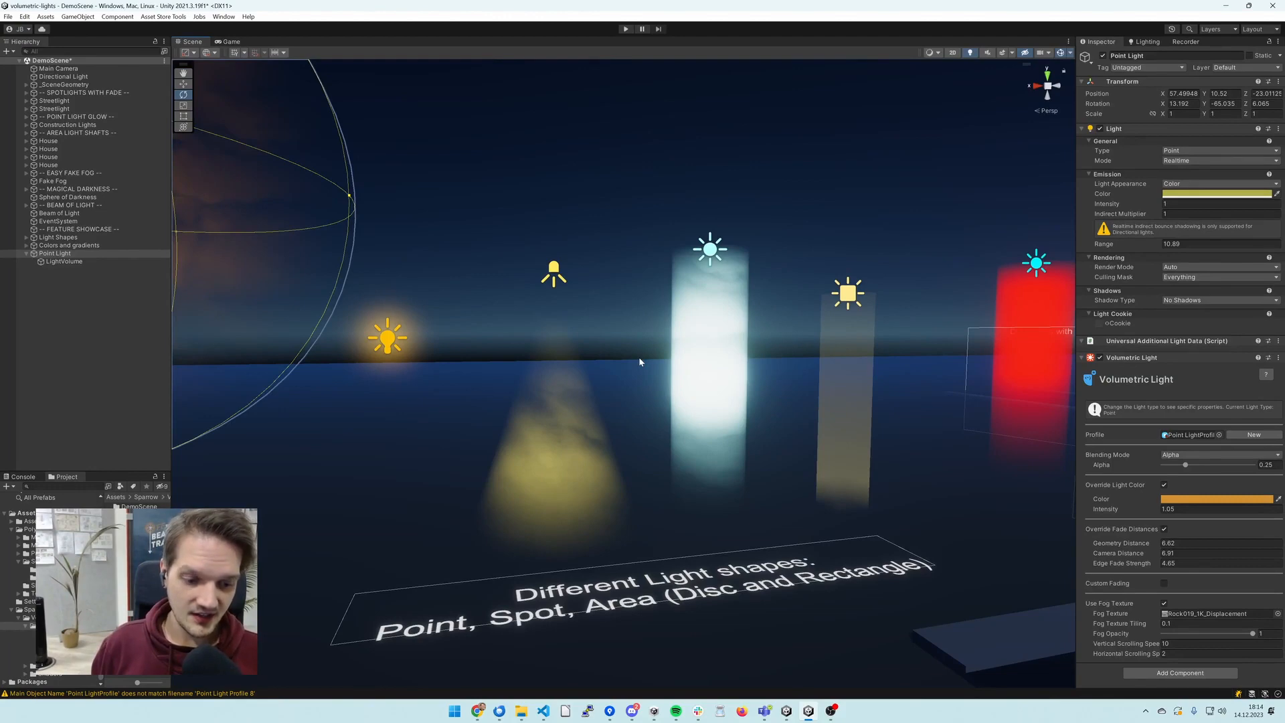
pyautogui.moveTo(639, 356)
pyautogui.mouseDown(button='right')
pyautogui.moveTo(594, 362)
pyautogui.moveTo(664, 358)
pyautogui.mouseUp(button='right')
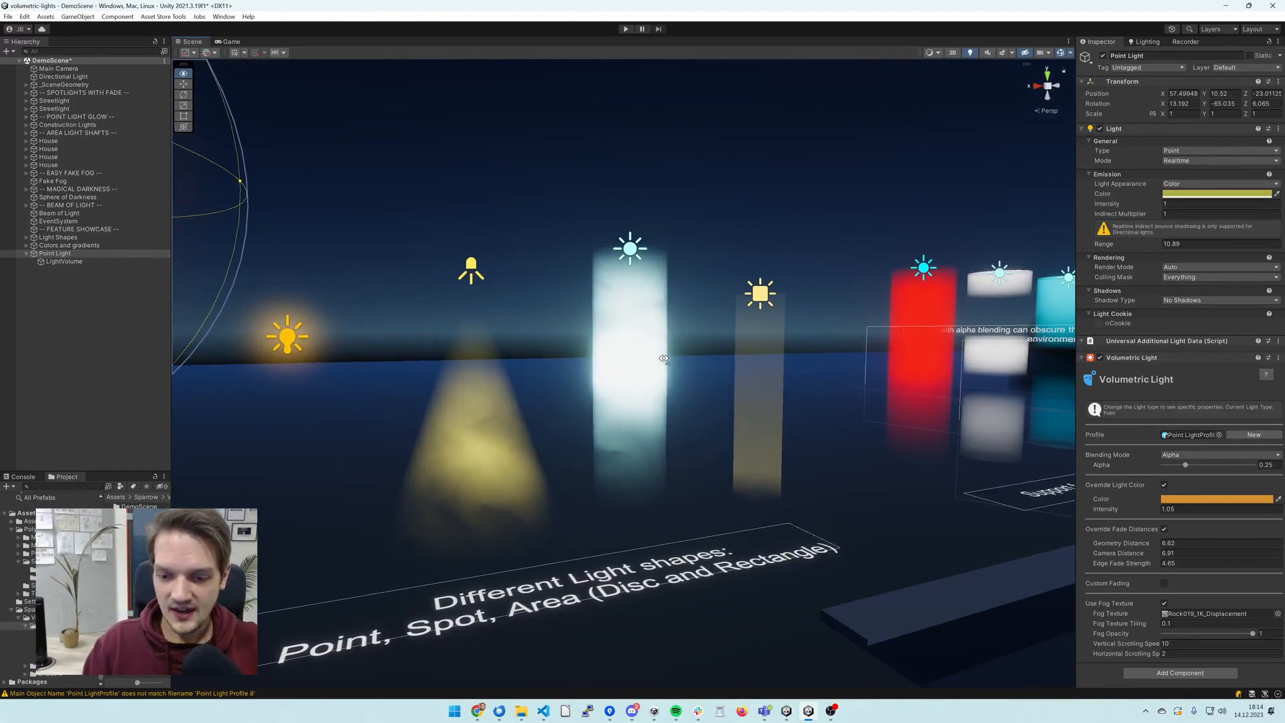
pyautogui.moveTo(663, 358); pyautogui.dragTo(555, 349, button='right')
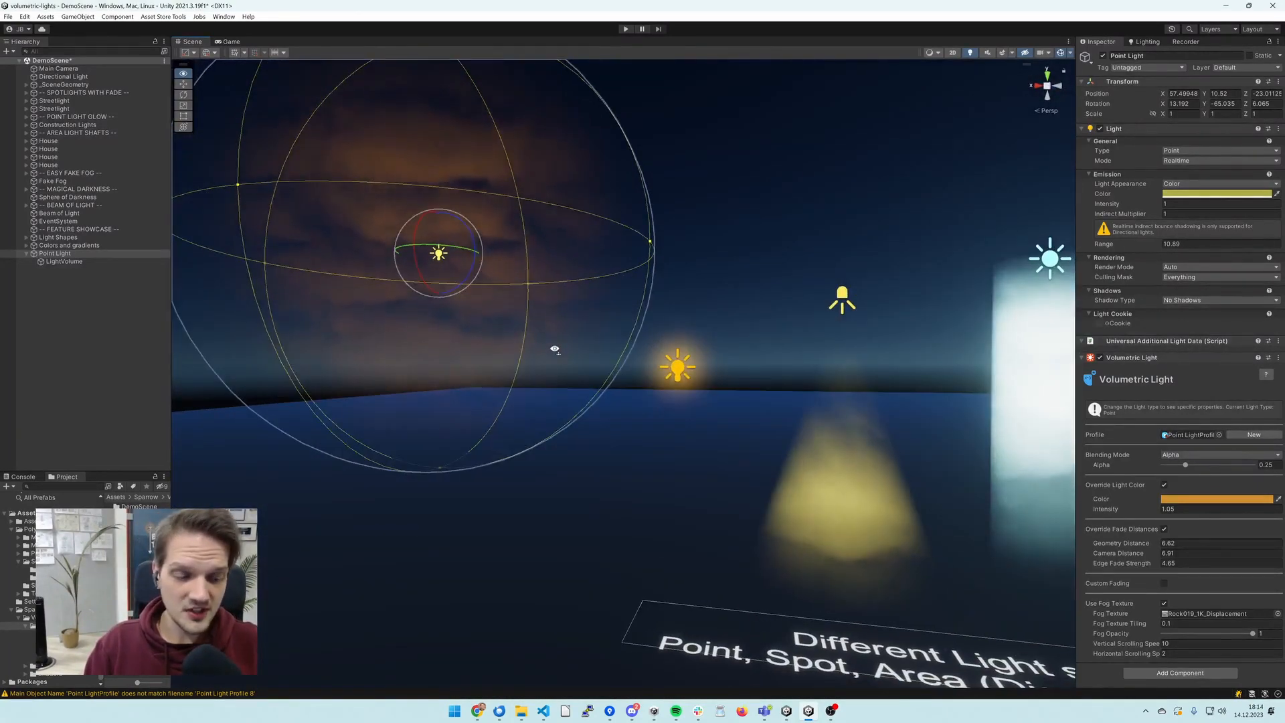